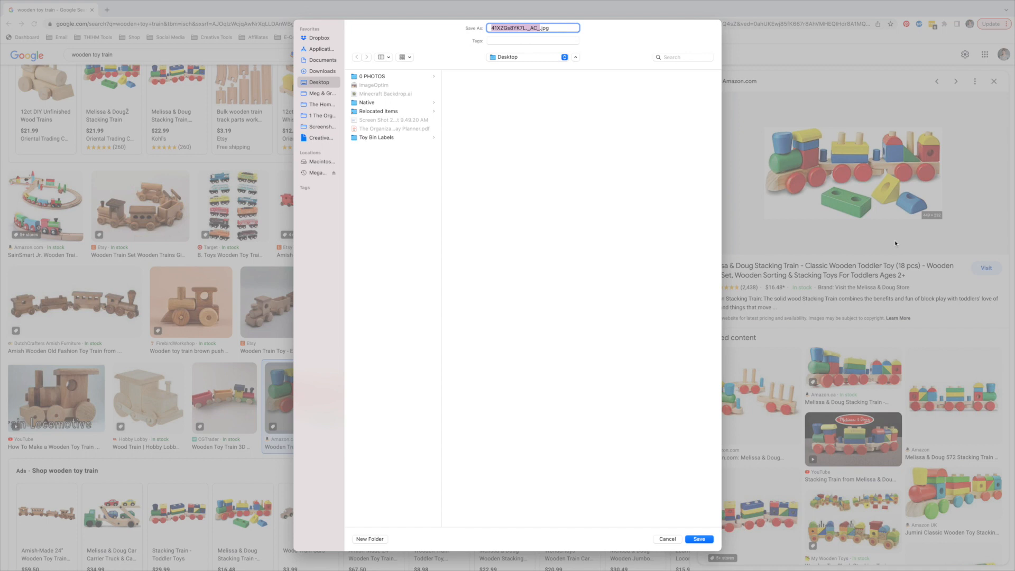
Save the stacking train image as "Wooden Toy Train" in the Toy Bin Labels folder on the Desktop.
{"action": "left_click", "coordinate": [391, 137]}
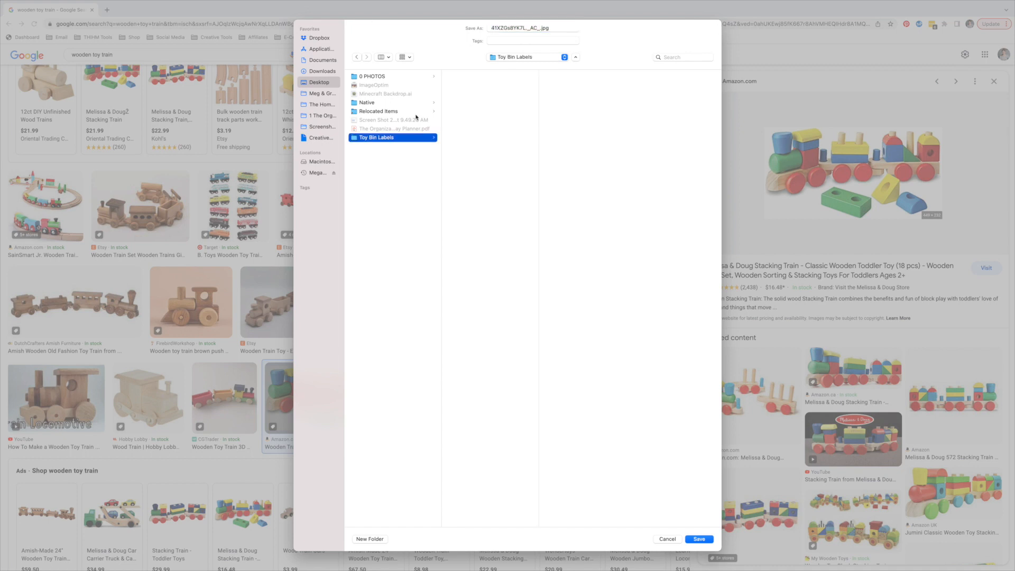
{"action": "triple_click", "coordinate": [506, 27]}
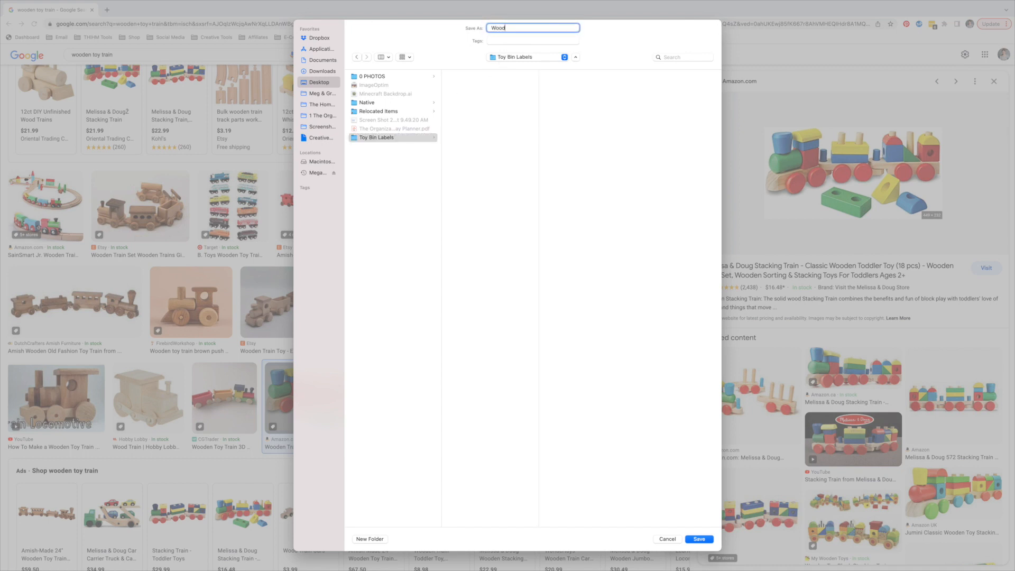
{"action": "type", "text": "Wooden Toy Train"}
{"action": "key", "text": "Return"}
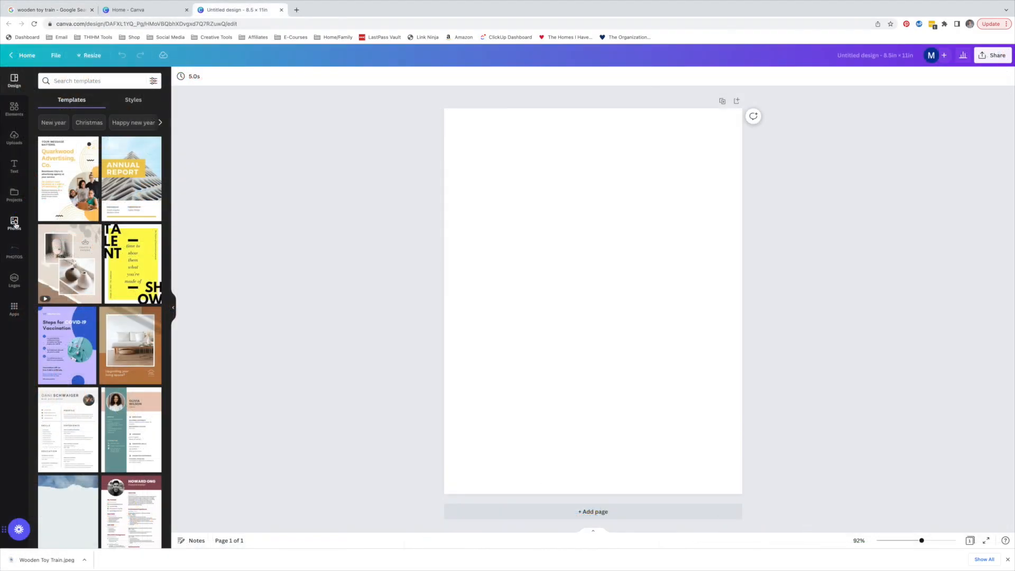
Search the design's photo library for "blocks".
{"action": "left_click", "coordinate": [14, 224]}
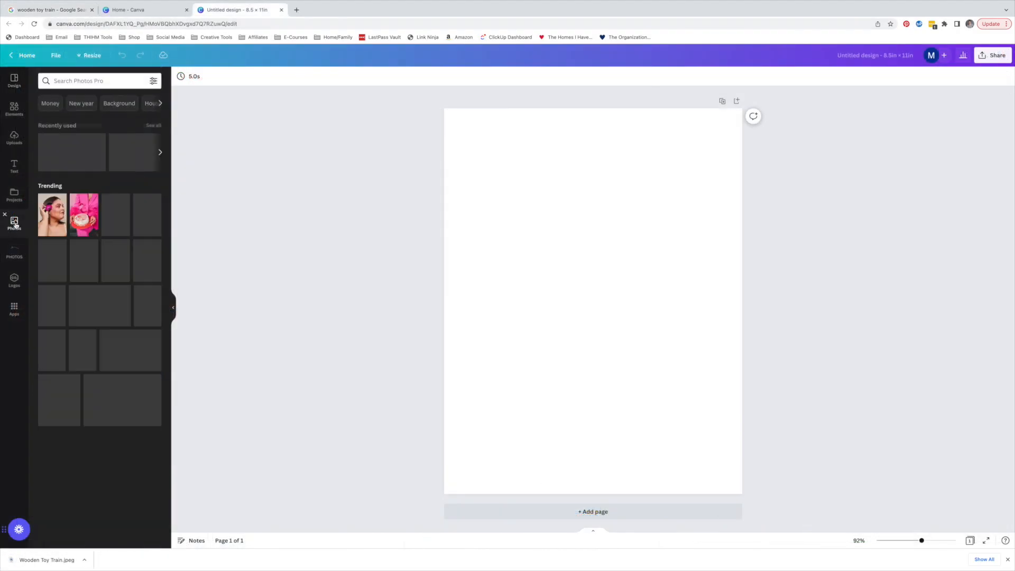
{"action": "left_click", "coordinate": [81, 82]}
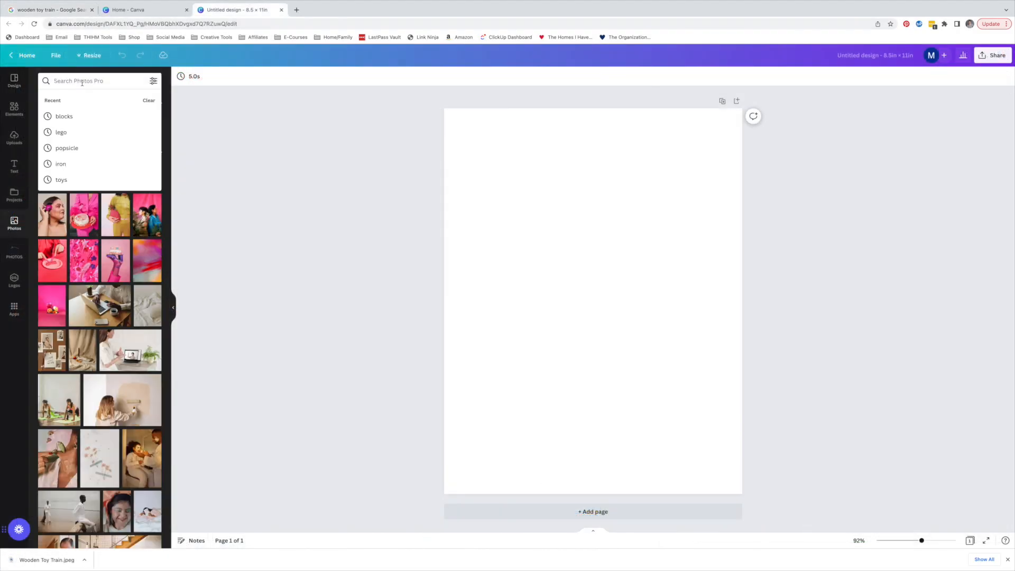
{"action": "type", "text": "blocks"}
{"action": "key", "text": "Return"}
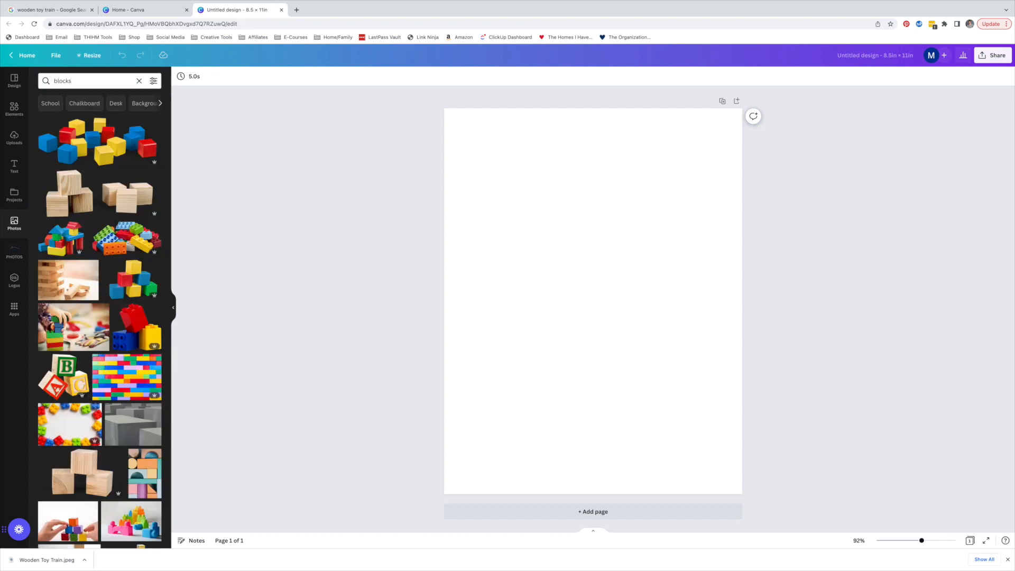
Add the photo of three stacked natural wood blocks and shrink it in the upper left area of the page.
{"action": "left_click", "coordinate": [77, 200]}
{"action": "left_click_drag", "start_coordinate": [688, 303], "coordinate": [596, 216]}
{"action": "left_click", "coordinate": [601, 317]}
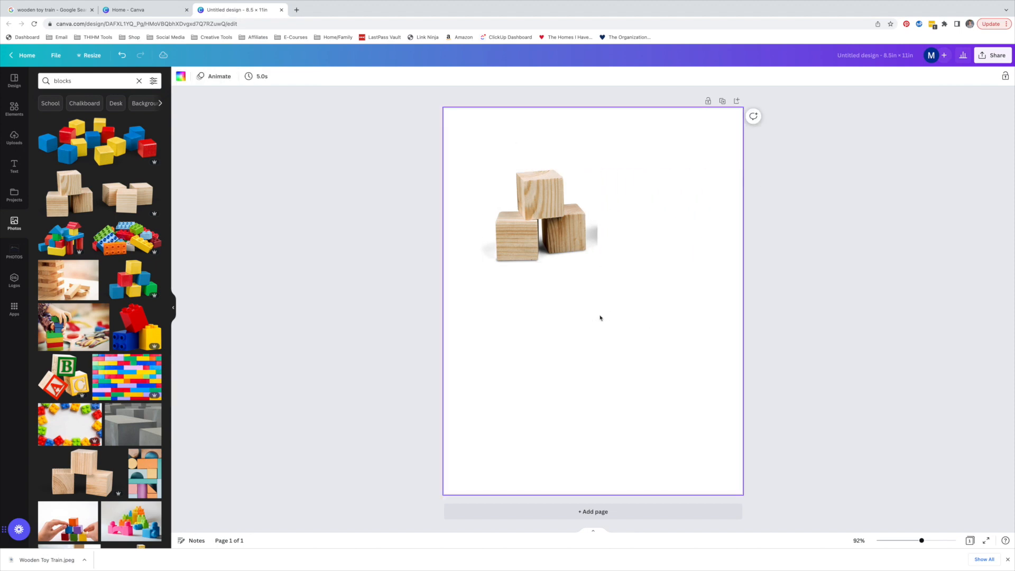
Add the photo of six stacked coloured blocks and shrink it in the page's lower left area.
{"action": "left_click", "coordinate": [134, 278]}
{"action": "left_click_drag", "start_coordinate": [706, 237], "coordinate": [596, 353]}
{"action": "left_click", "coordinate": [665, 348]}
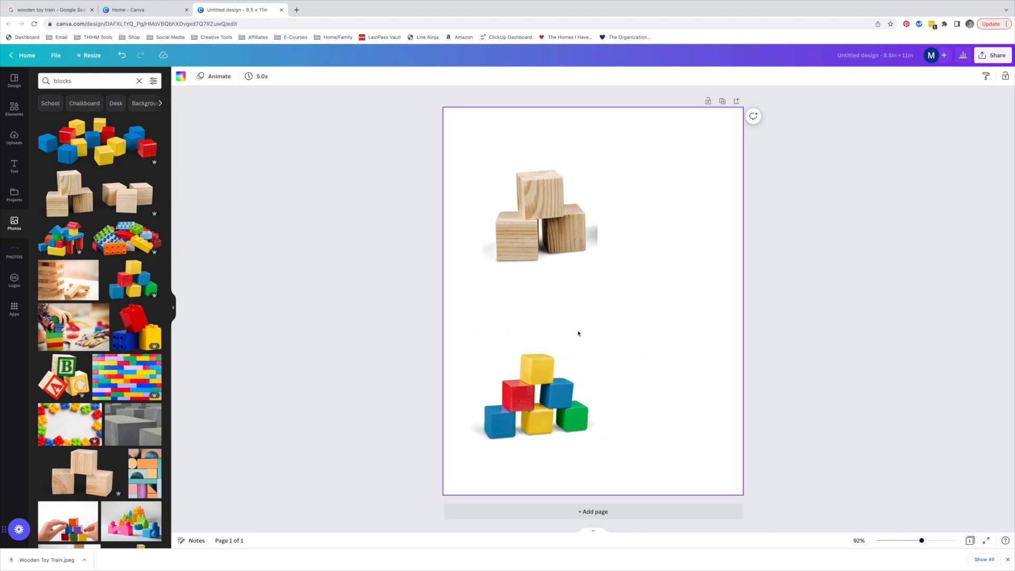
Try the ABC letter blocks photo on the page at a reduced size and delete it.
{"action": "left_click", "coordinate": [60, 380]}
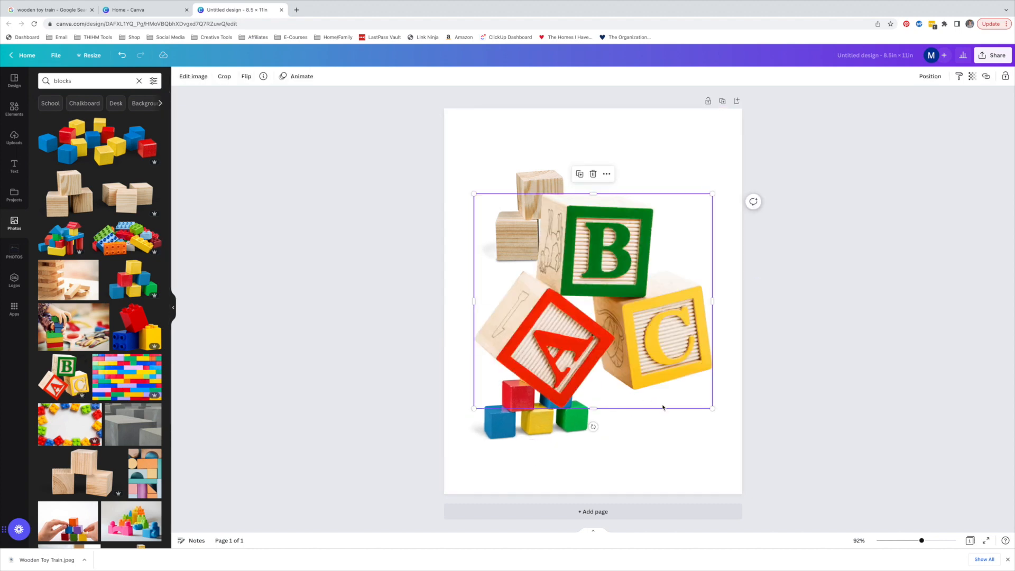
{"action": "left_click_drag", "start_coordinate": [713, 409], "coordinate": [627, 331]}
{"action": "left_click_drag", "start_coordinate": [560, 317], "coordinate": [667, 360]}
{"action": "key", "text": "Delete"}
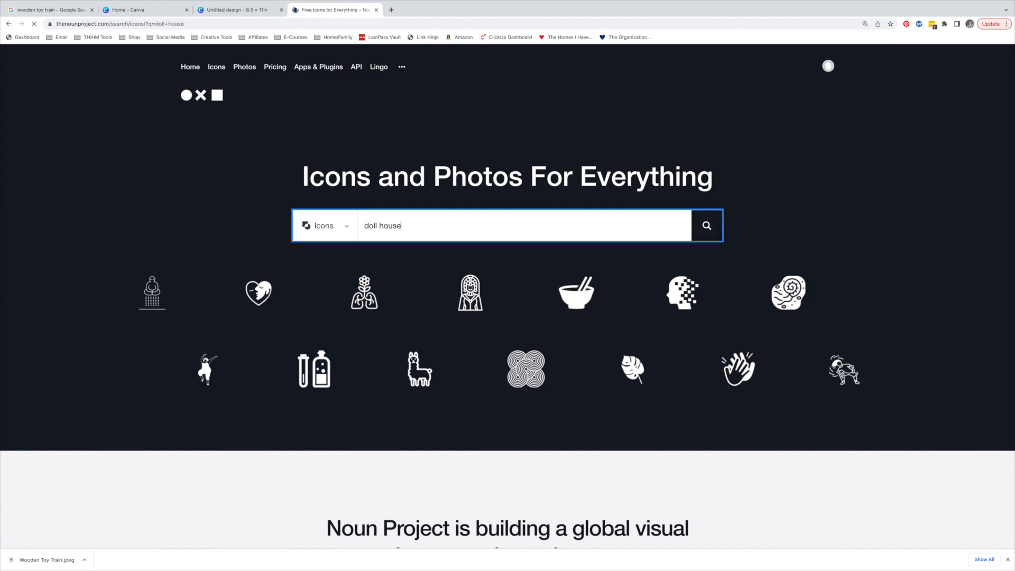
Look through the doll house icons and change the icon search to "house".
{"action": "scroll", "coordinate": [705, 285], "scroll_direction": "down", "scroll_amount": 5}
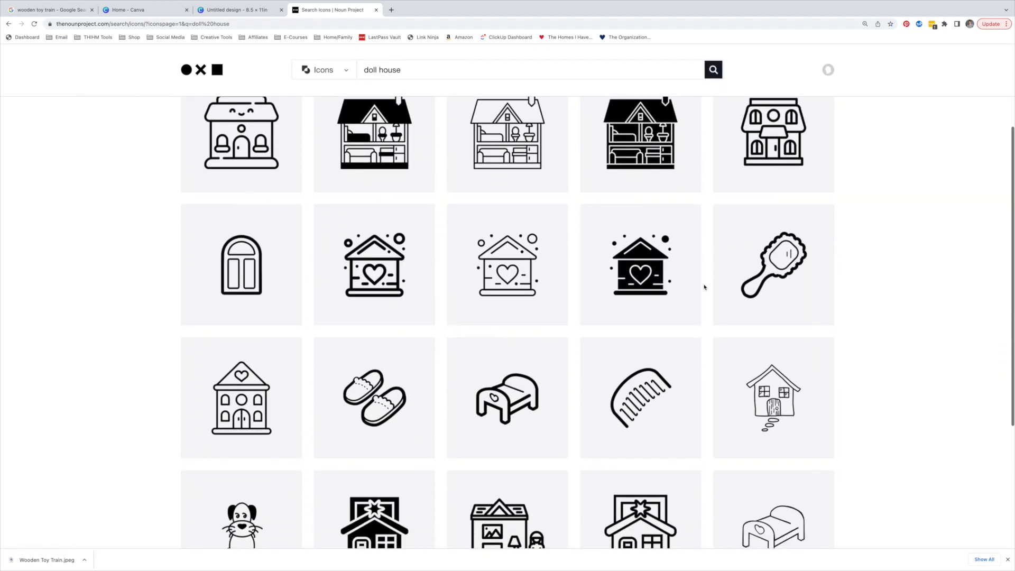
{"action": "scroll", "coordinate": [705, 287], "scroll_direction": "down", "scroll_amount": 1}
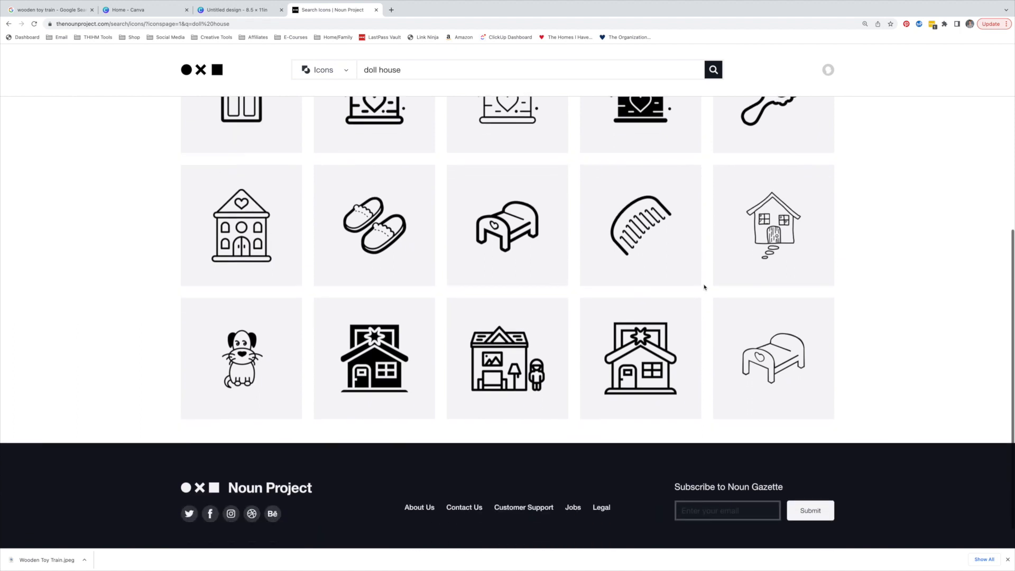
{"action": "scroll", "coordinate": [705, 287], "scroll_direction": "up", "scroll_amount": 6}
{"action": "left_click", "coordinate": [369, 95]}
{"action": "key", "text": "BackSpace"}
{"action": "key", "text": "BackSpace"}
{"action": "key", "text": "BackSpace"}
{"action": "key", "text": "BackSpace"}
{"action": "key", "text": "BackSpace"}
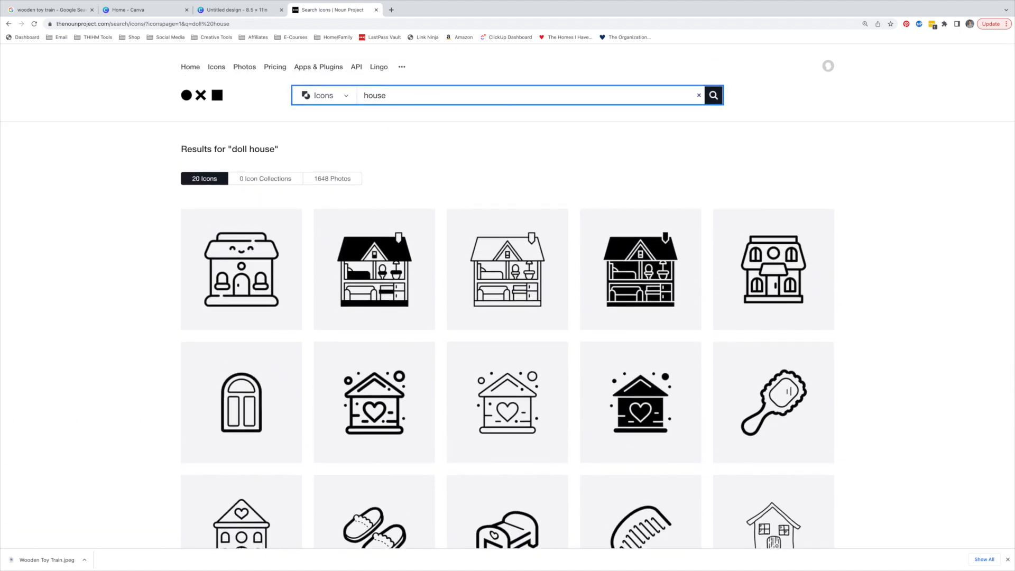
{"action": "key", "text": "Return"}
Open the solid black house icon with a chimney and four-pane window from the results.
{"action": "scroll", "coordinate": [775, 282], "scroll_direction": "down", "scroll_amount": 1}
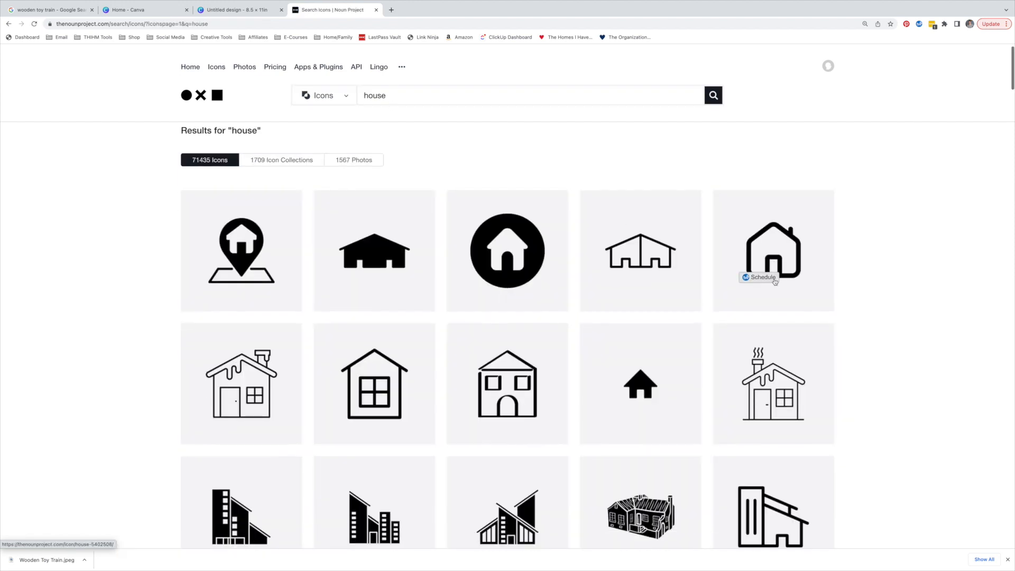
{"action": "scroll", "coordinate": [775, 282], "scroll_direction": "down", "scroll_amount": 5}
{"action": "scroll", "coordinate": [775, 282], "scroll_direction": "down", "scroll_amount": 10}
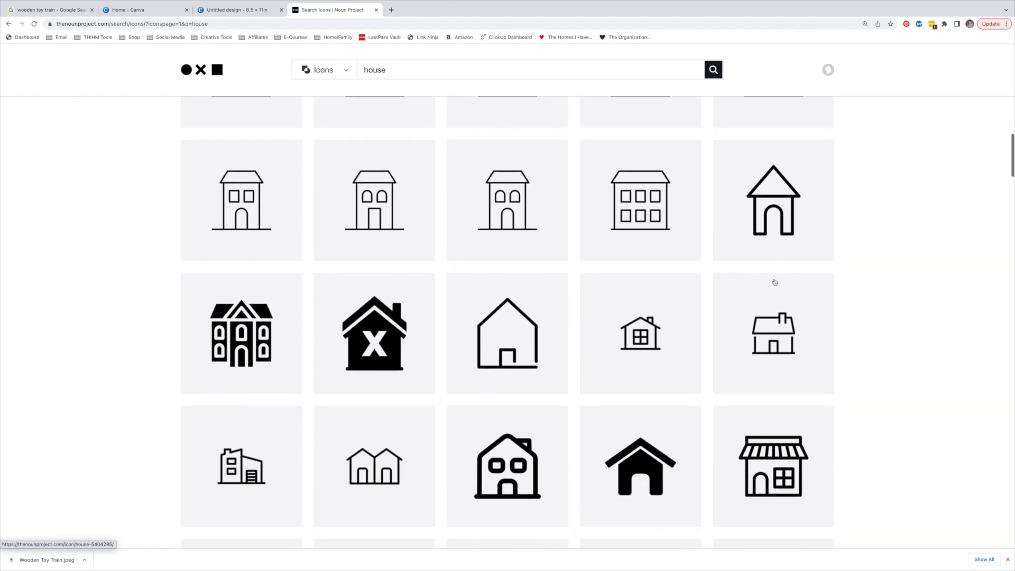
{"action": "left_click", "coordinate": [775, 286]}
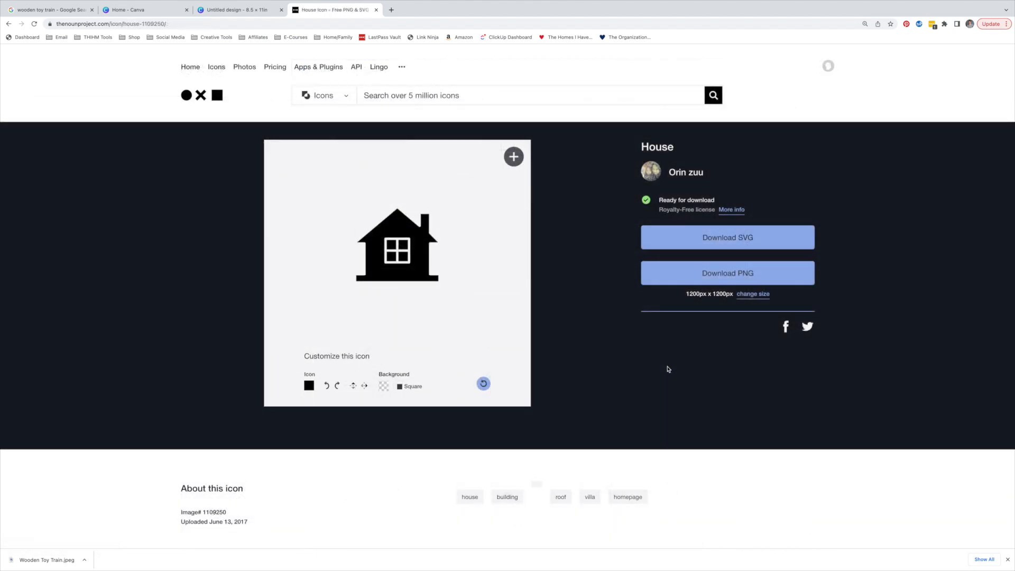
Try purple #C462DD as the house icon's colour.
{"action": "left_click", "coordinate": [309, 386]}
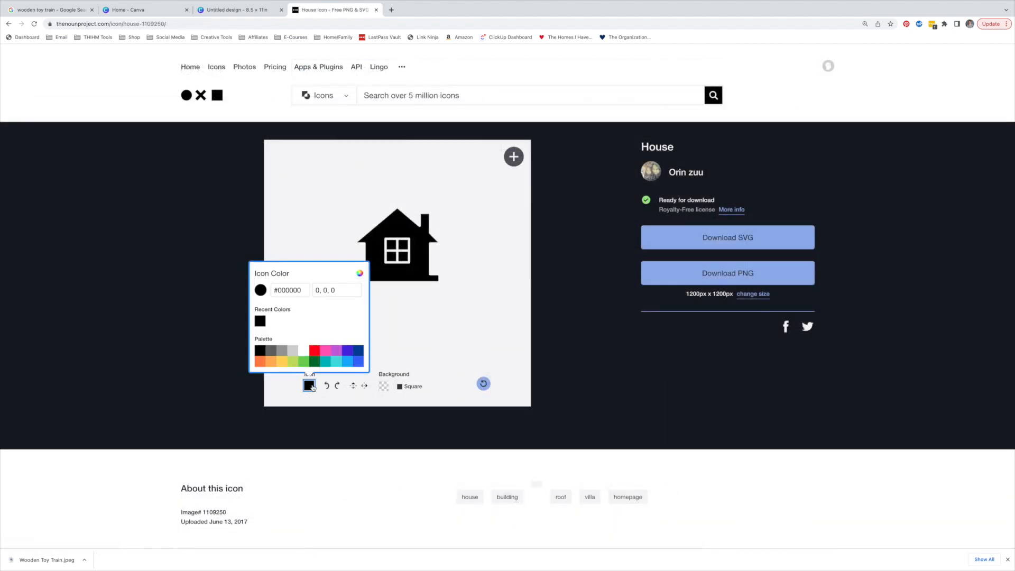
{"action": "left_click", "coordinate": [315, 351]}
{"action": "left_click", "coordinate": [326, 351]}
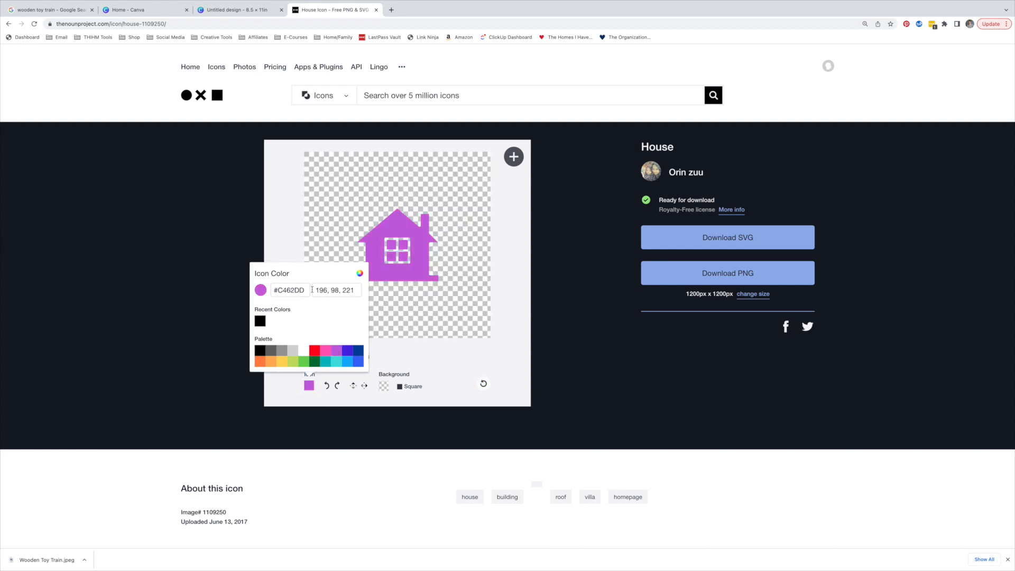
Set the house icon's colour to white.
{"action": "left_click", "coordinate": [261, 292]}
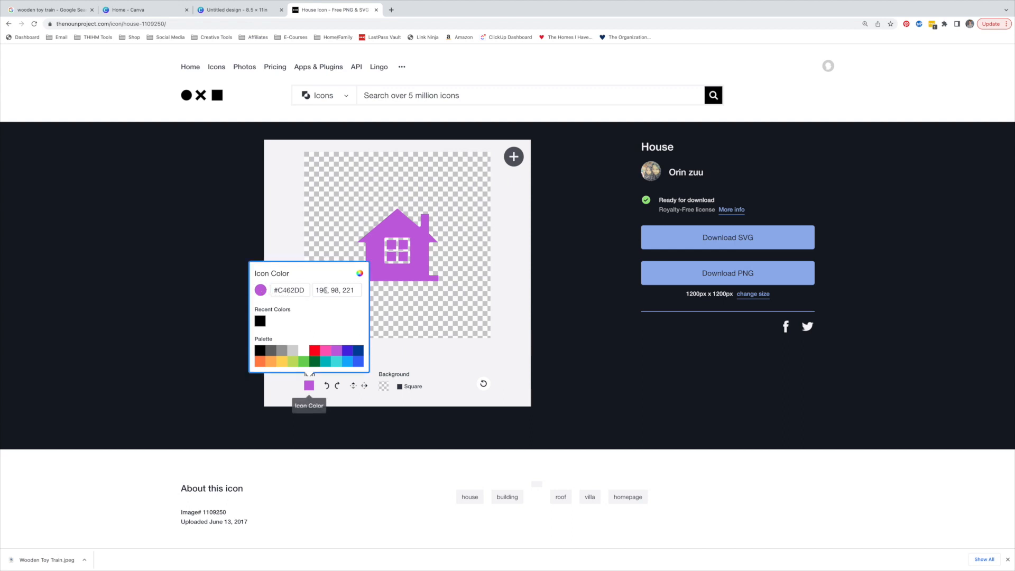
{"action": "left_click", "coordinate": [304, 351]}
{"action": "left_click", "coordinate": [400, 367]}
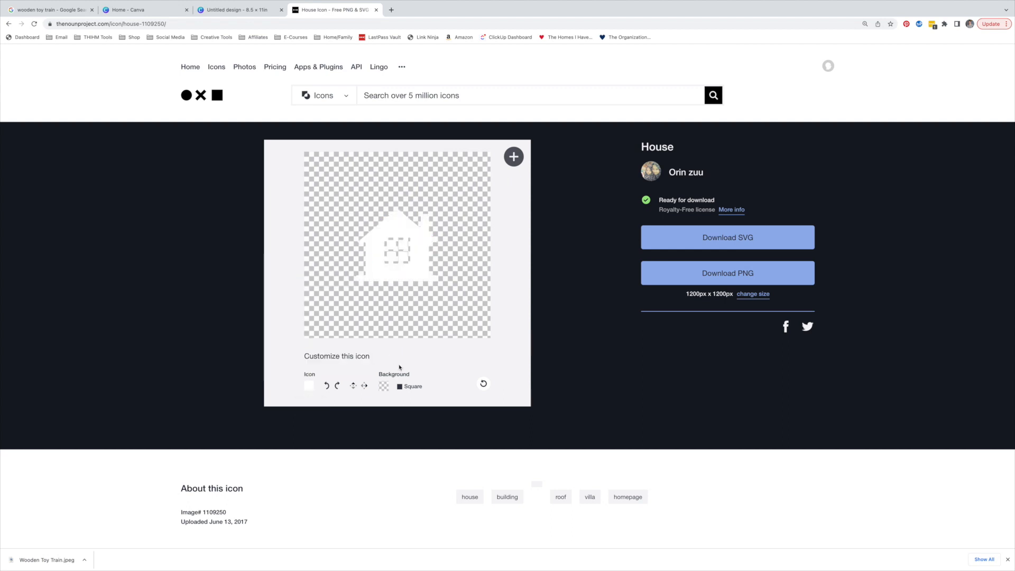
Try pink #FF59B9 and purple #C462DD as the icon's background and restore the transparent background.
{"action": "left_click", "coordinate": [384, 387]}
{"action": "left_click", "coordinate": [411, 352]}
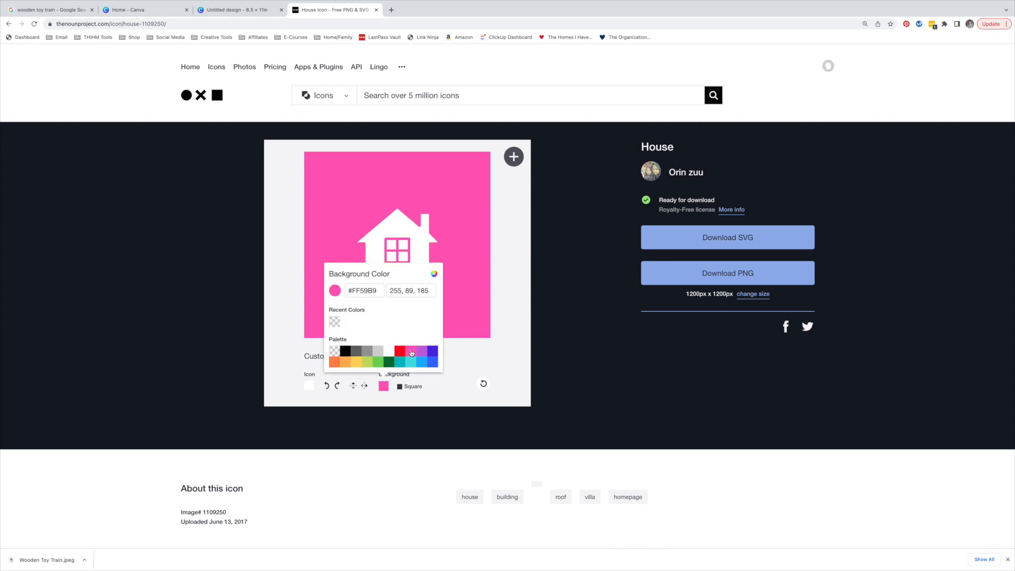
{"action": "left_click", "coordinate": [424, 351]}
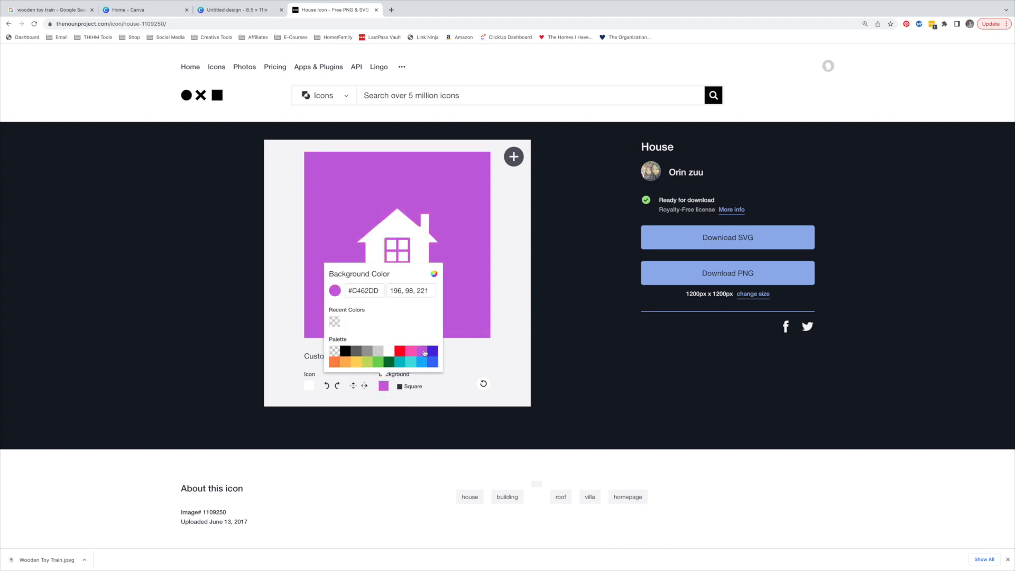
{"action": "left_click", "coordinate": [334, 351]}
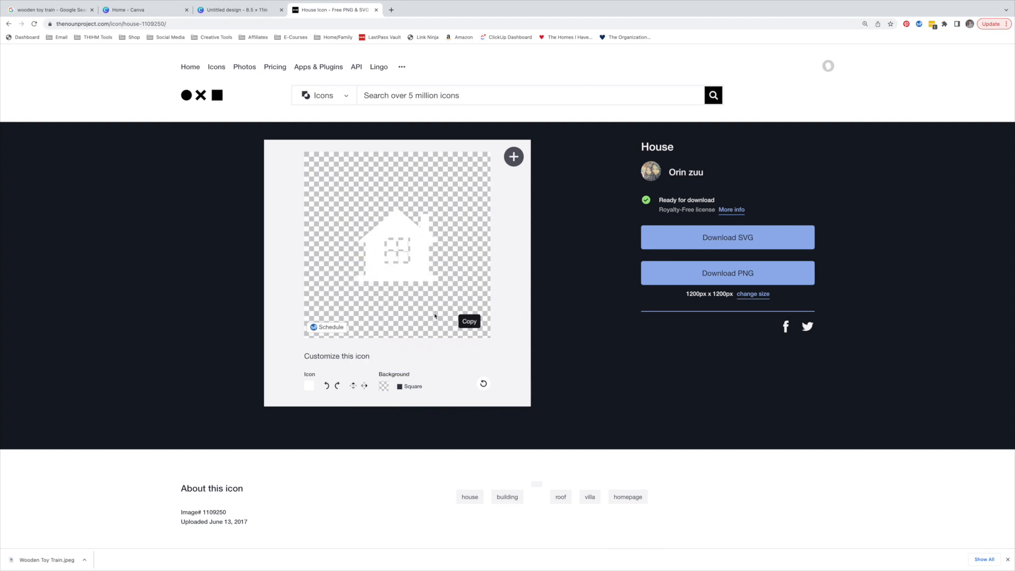
Download the white house icon as a PNG and move it in Finder from Downloads to the Toy Bin Labels folder.
{"action": "left_click", "coordinate": [748, 277]}
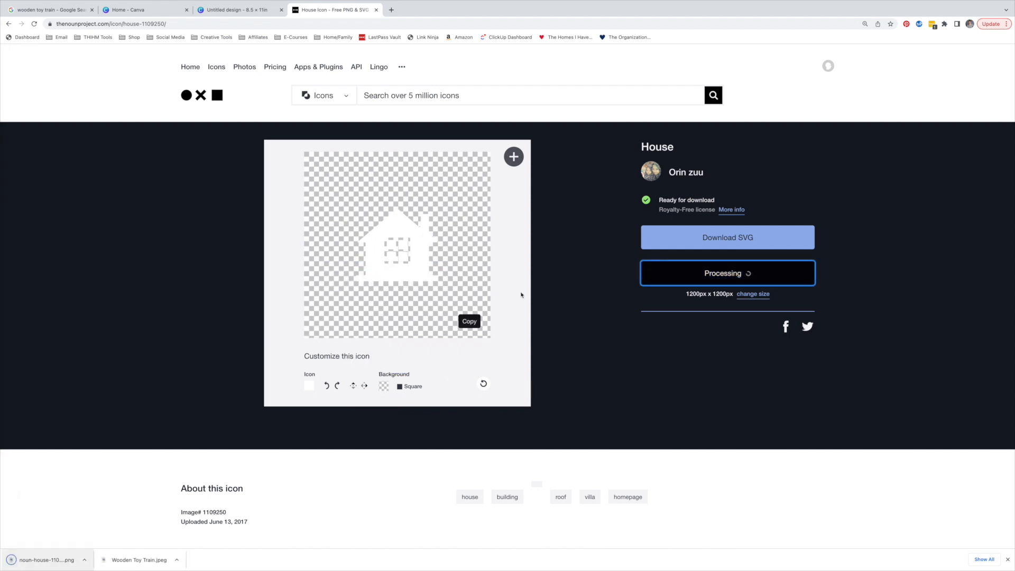
{"action": "mouse_move", "coordinate": [2, 81]}
{"action": "left_click", "coordinate": [19, 41]}
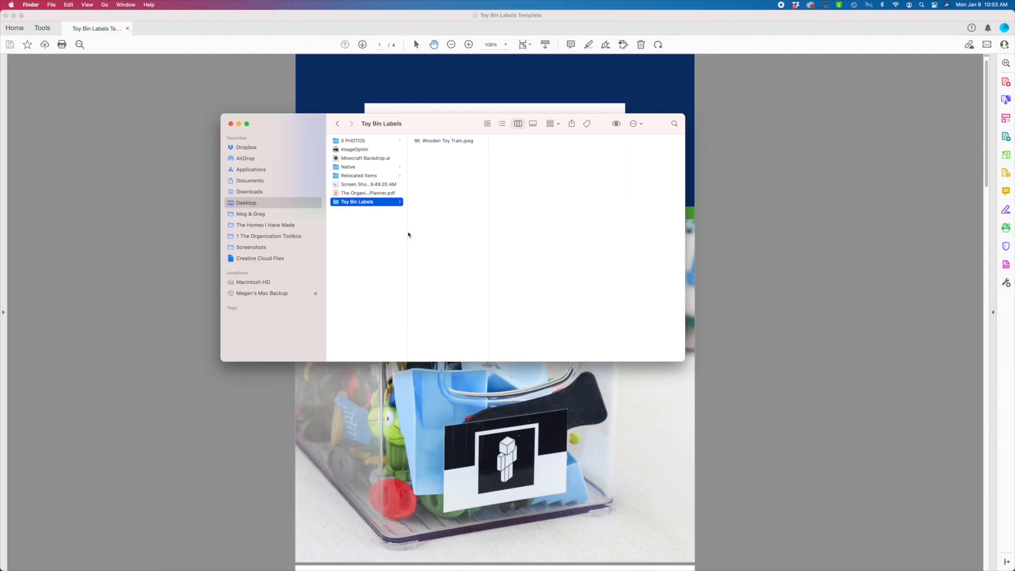
{"action": "left_click", "coordinate": [260, 192]}
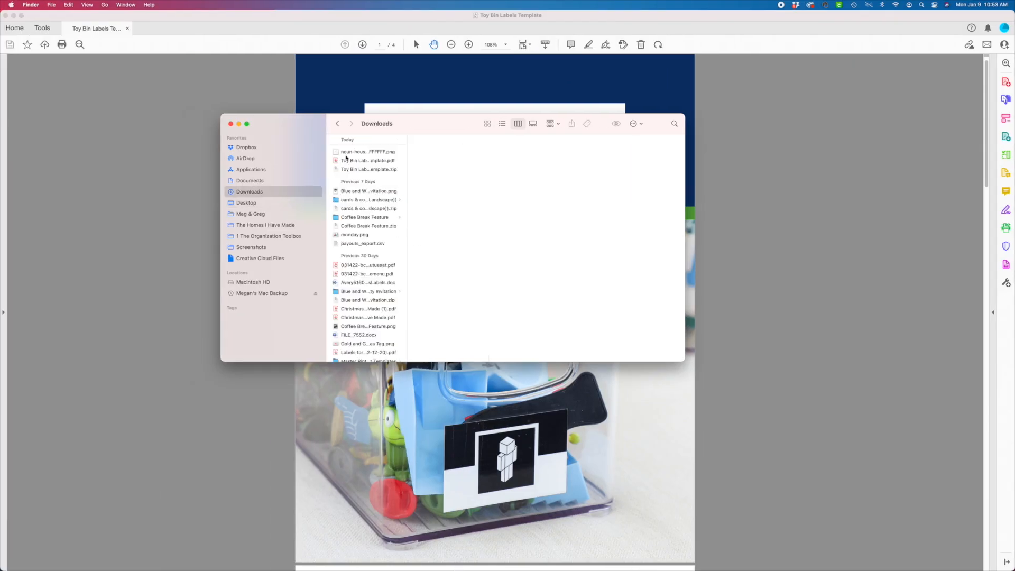
{"action": "left_click_drag", "start_coordinate": [353, 153], "coordinate": [450, 146]}
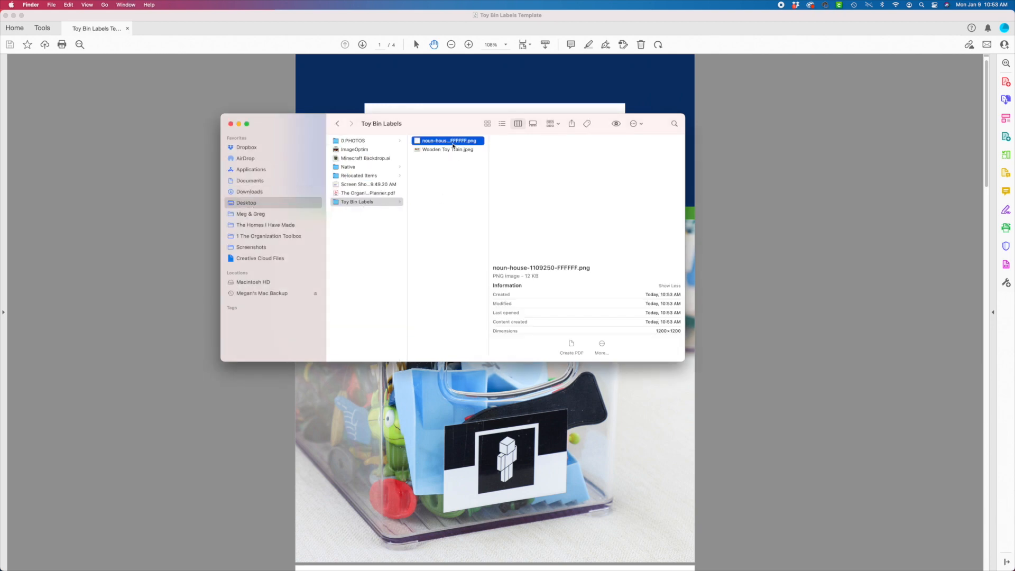
{"action": "left_click", "coordinate": [451, 151]}
{"action": "left_click", "coordinate": [447, 142]}
Open the label template linked in step 02 of the Toy Bin Labels PDF in Acrobat and start a Canva design from it.
{"action": "left_click", "coordinate": [128, 217]}
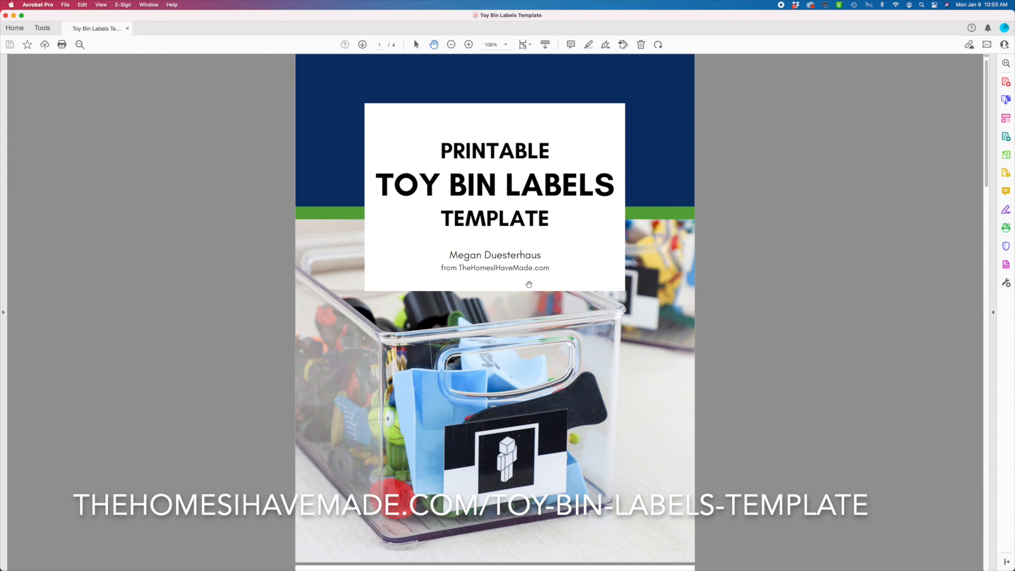
{"action": "scroll", "coordinate": [528, 285], "scroll_direction": "down", "scroll_amount": 8}
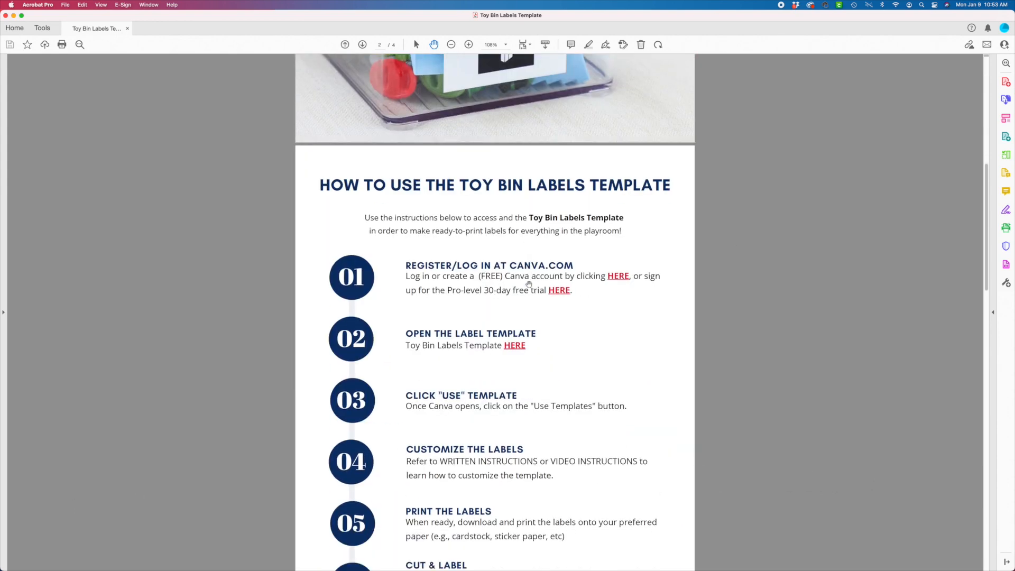
{"action": "scroll", "coordinate": [528, 284], "scroll_direction": "down", "scroll_amount": 3}
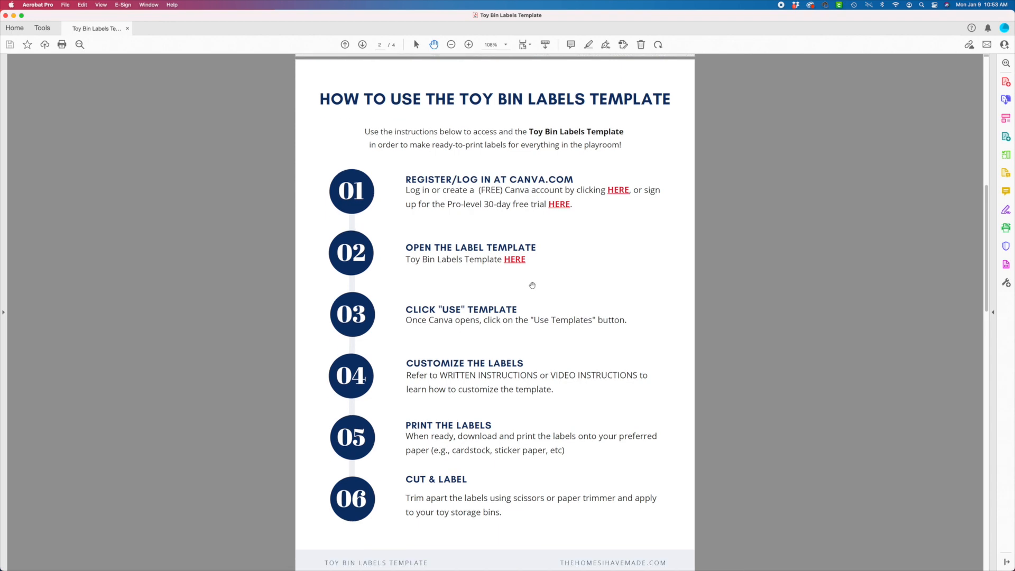
{"action": "left_click", "coordinate": [515, 260]}
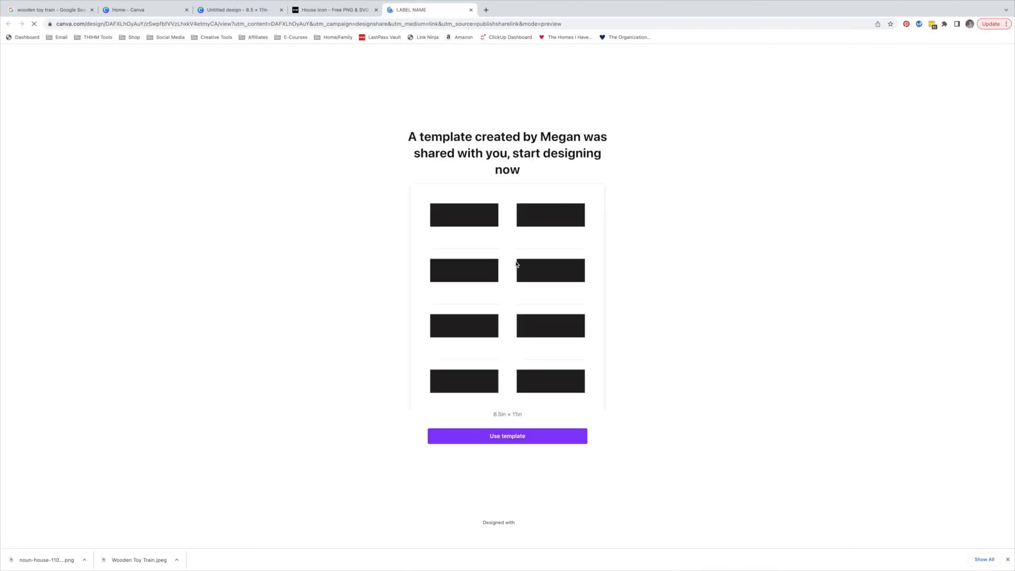
{"action": "left_click", "coordinate": [502, 436]}
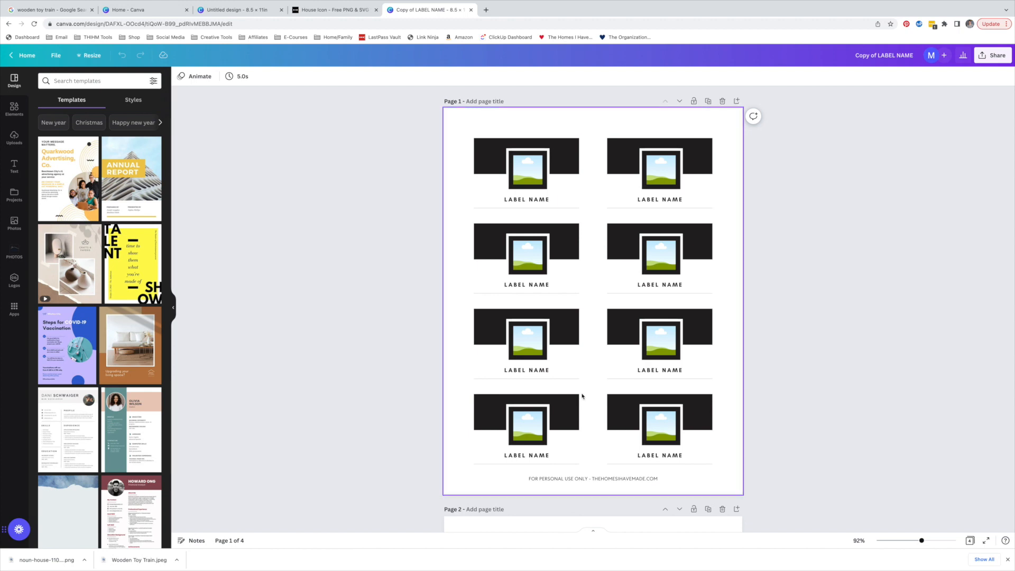
Review the label layouts on all four pages of the template, with and without label names.
{"action": "scroll", "coordinate": [582, 396], "scroll_direction": "down", "scroll_amount": 8}
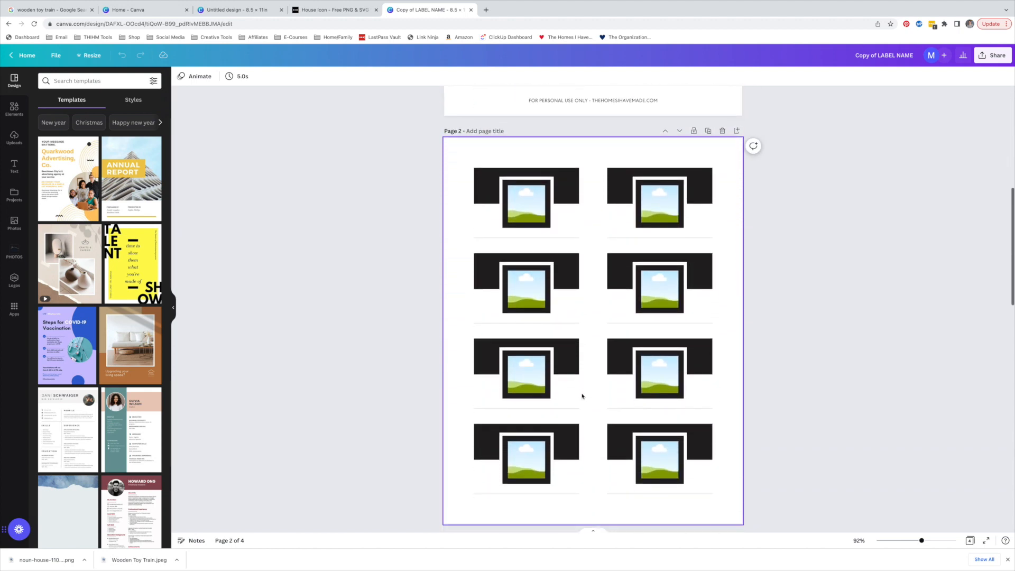
{"action": "scroll", "coordinate": [731, 394], "scroll_direction": "down", "scroll_amount": 9}
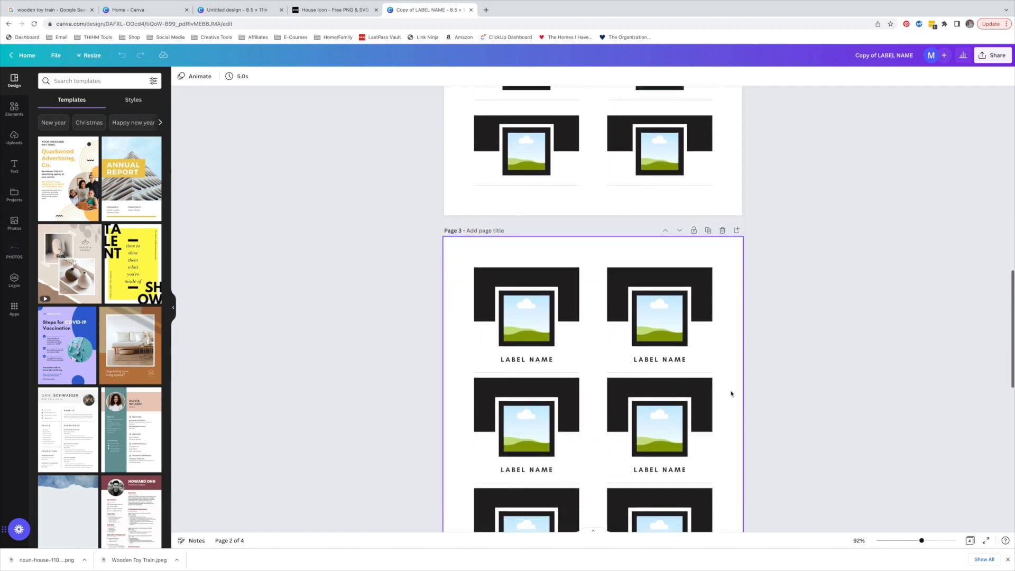
{"action": "left_click", "coordinate": [611, 192]}
{"action": "left_click", "coordinate": [725, 254]}
{"action": "scroll", "coordinate": [725, 254], "scroll_direction": "down", "scroll_amount": 8}
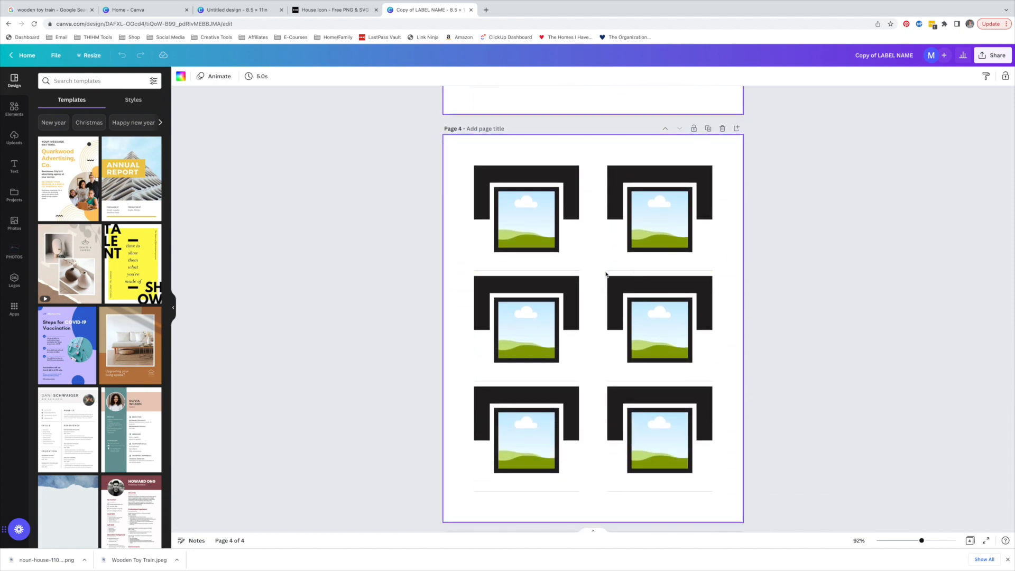
Scale down the four labels in the top two rows of page 4 to 2.5 by 2.5.
{"action": "left_click", "coordinate": [573, 274]}
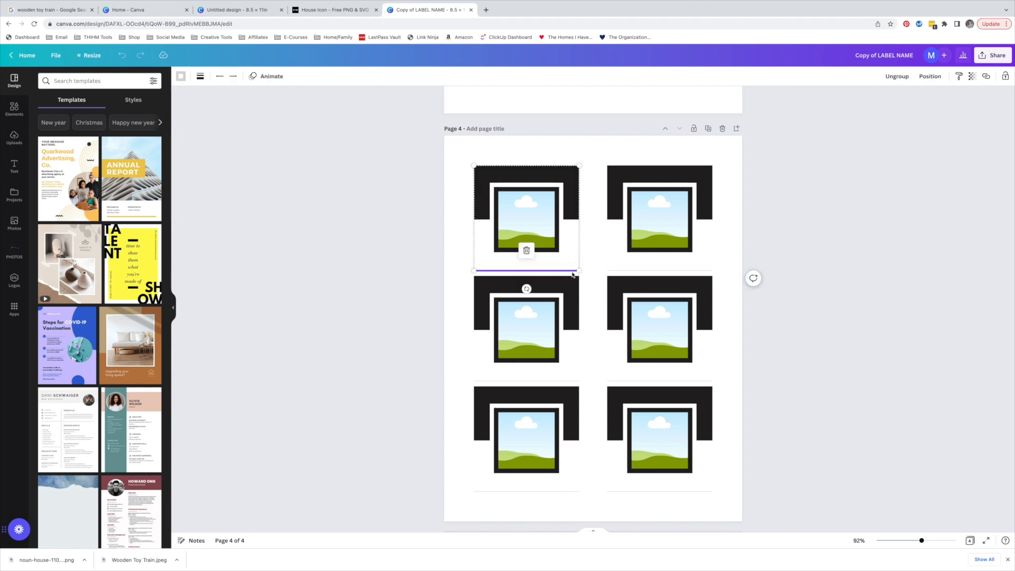
{"action": "left_click", "coordinate": [593, 217]}
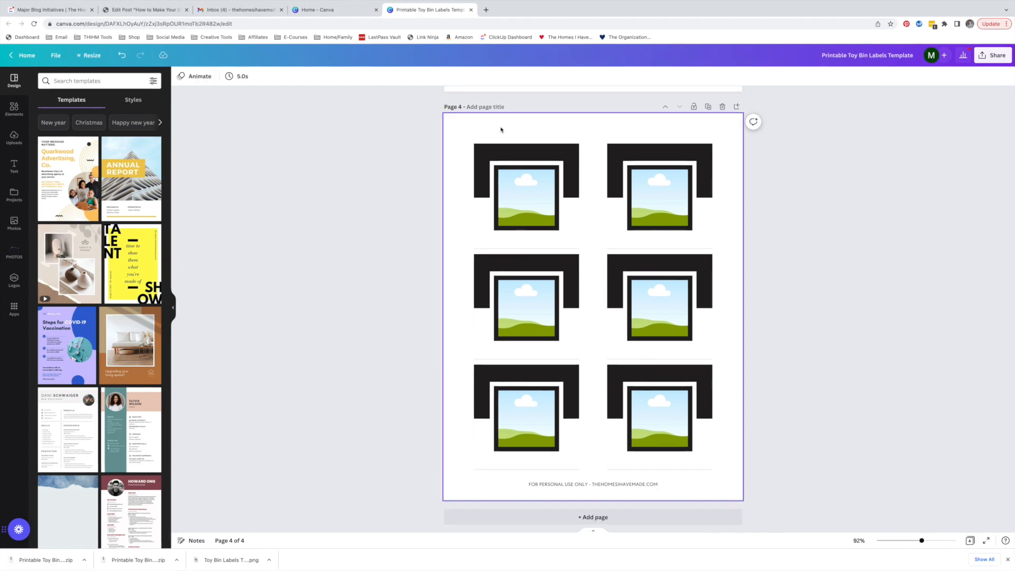
{"action": "left_click_drag", "start_coordinate": [460, 133], "coordinate": [550, 223]}
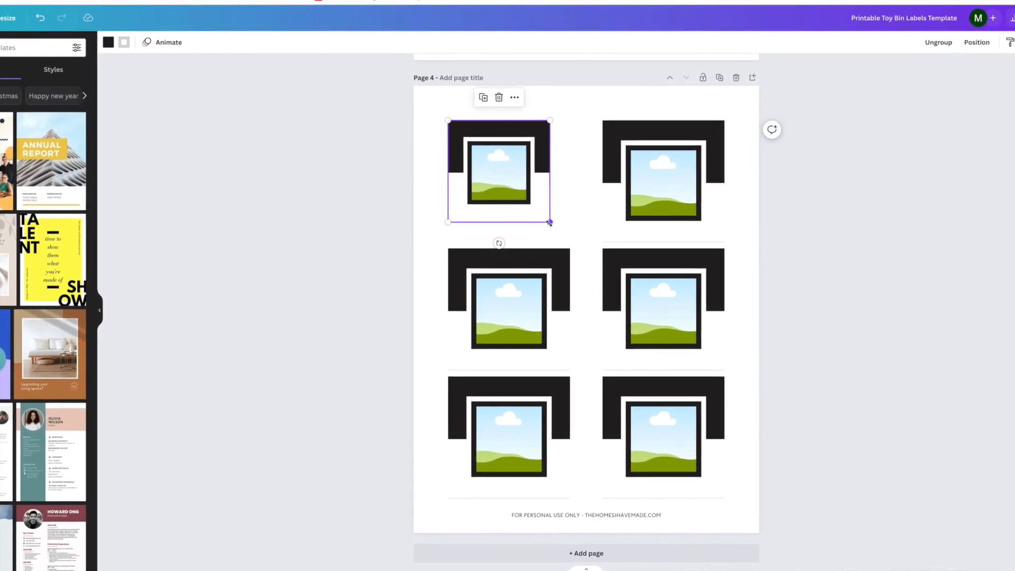
{"action": "left_click_drag", "start_coordinate": [584, 114], "coordinate": [715, 209]}
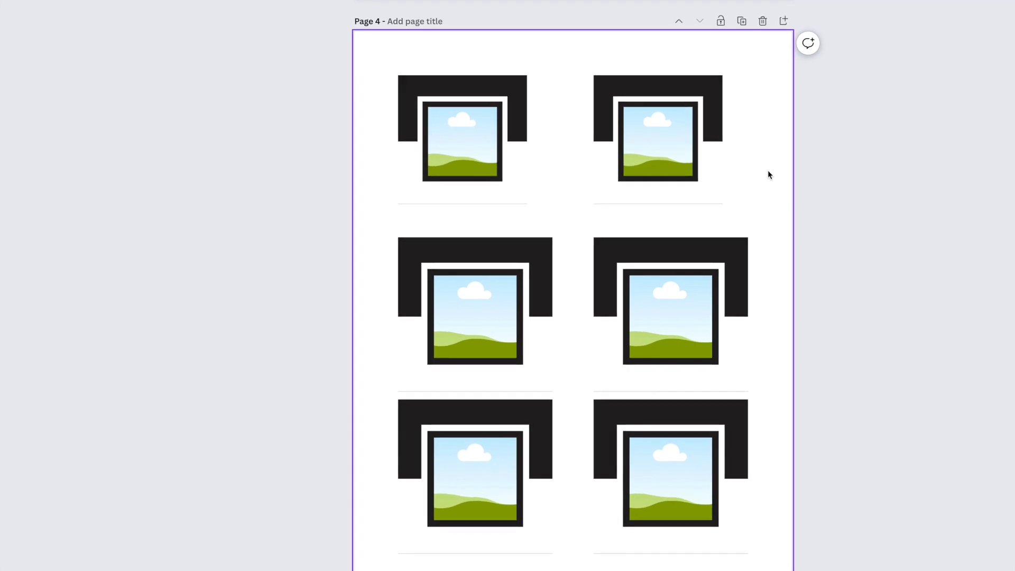
{"action": "left_click_drag", "start_coordinate": [387, 226], "coordinate": [510, 382]}
{"action": "left_click", "coordinate": [543, 355]}
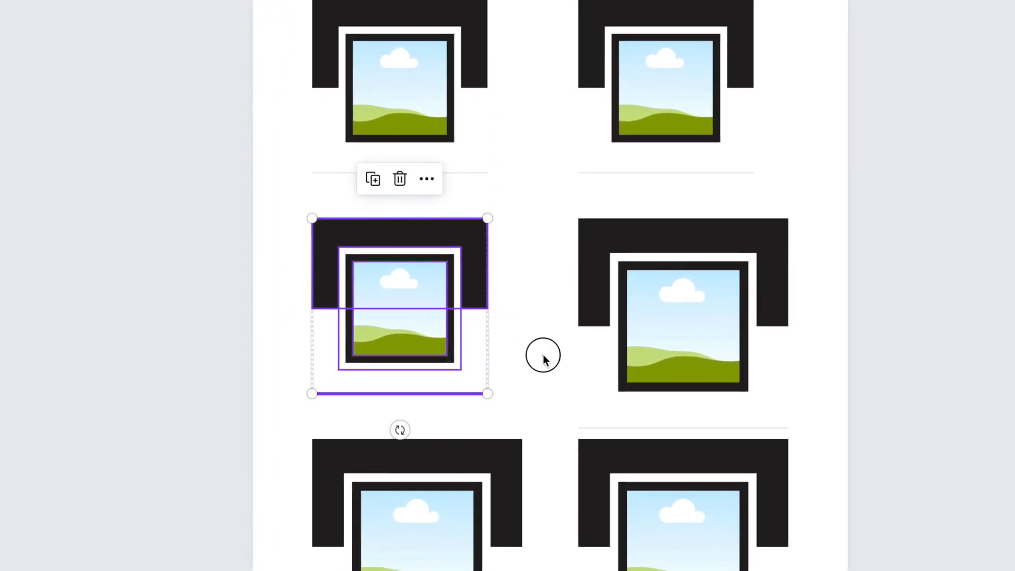
{"action": "left_click_drag", "start_coordinate": [549, 208], "coordinate": [783, 417]}
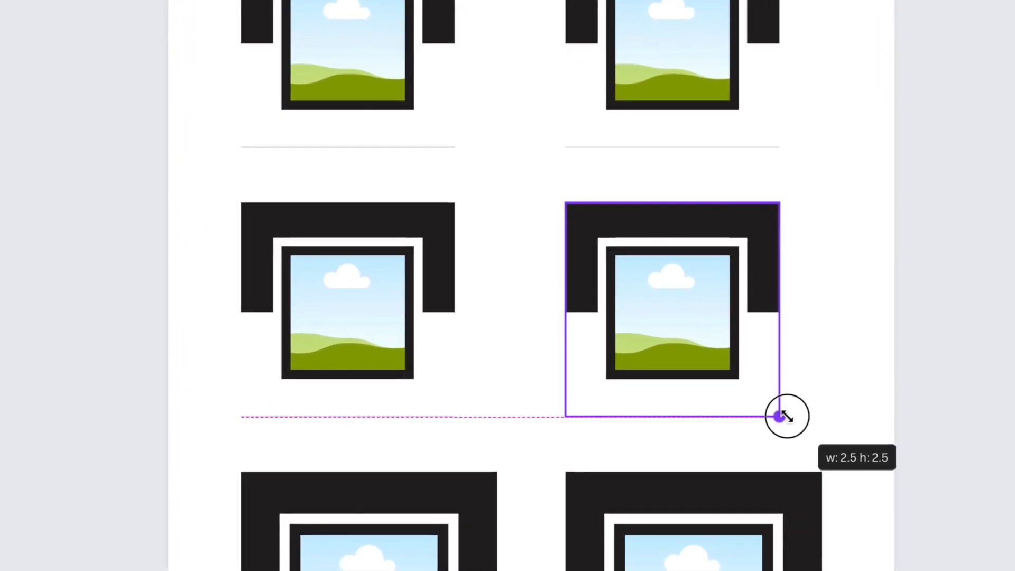
{"action": "left_click", "coordinate": [830, 385]}
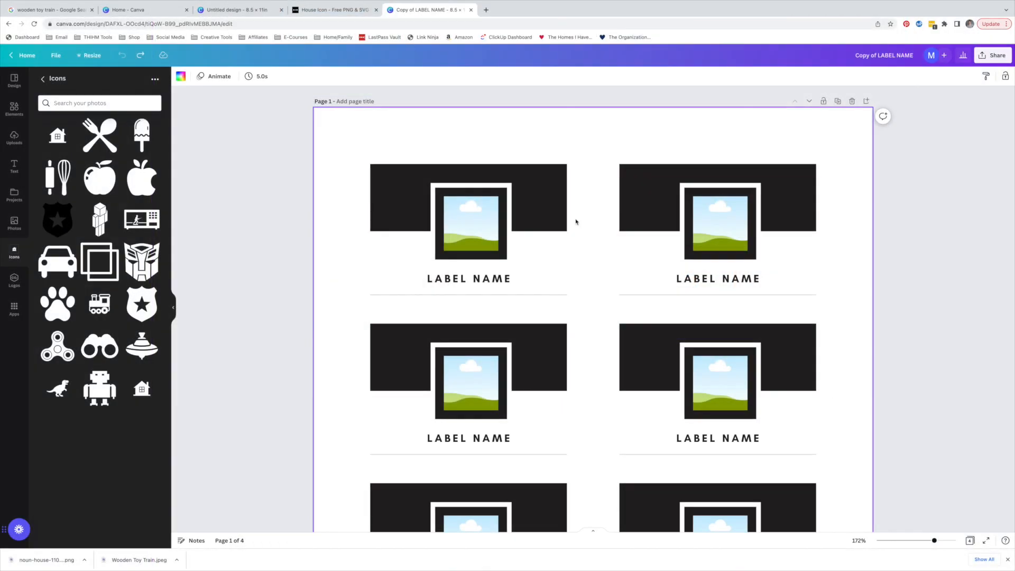
Recolor the first label's banner on page 1 with the light green brand color and apply it to all pages.
{"action": "left_click", "coordinate": [401, 191]}
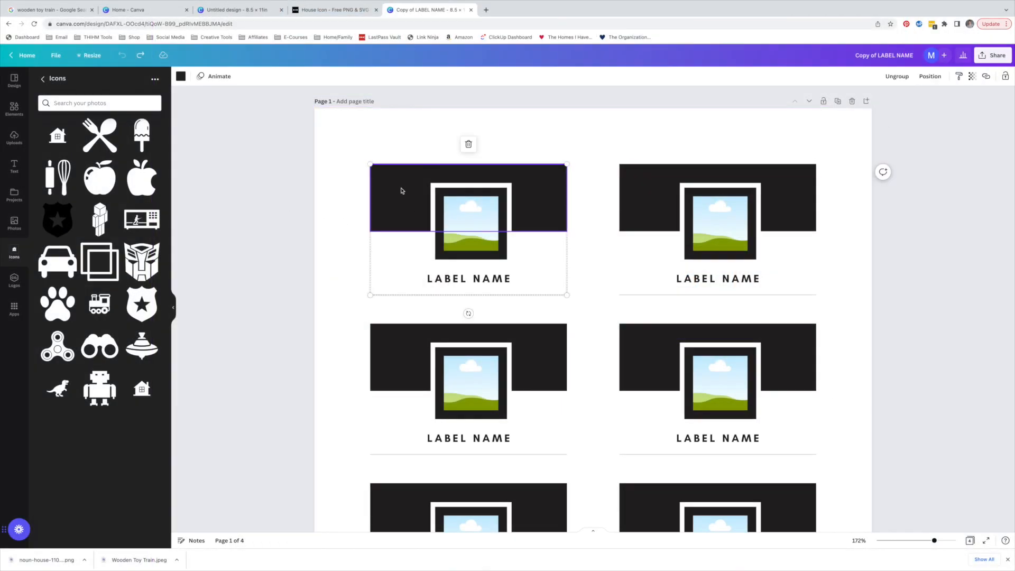
{"action": "left_click", "coordinate": [180, 77]}
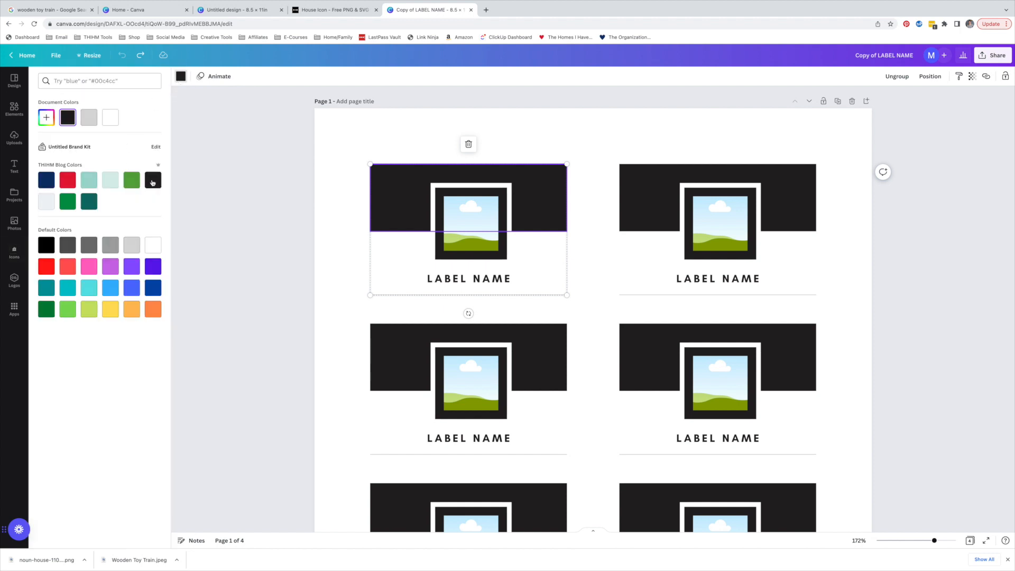
{"action": "left_click", "coordinate": [133, 185]}
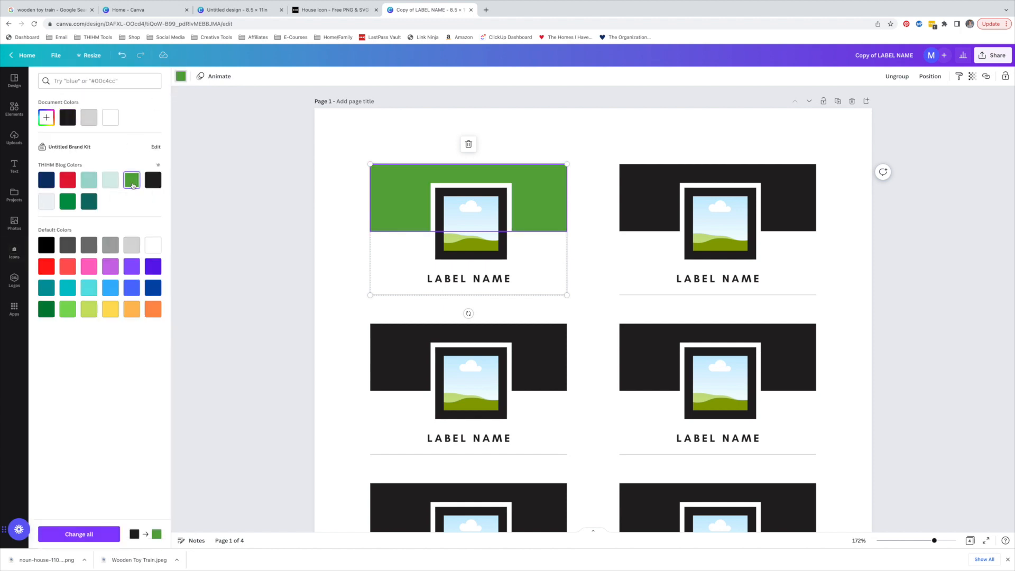
{"action": "left_click", "coordinate": [114, 539]}
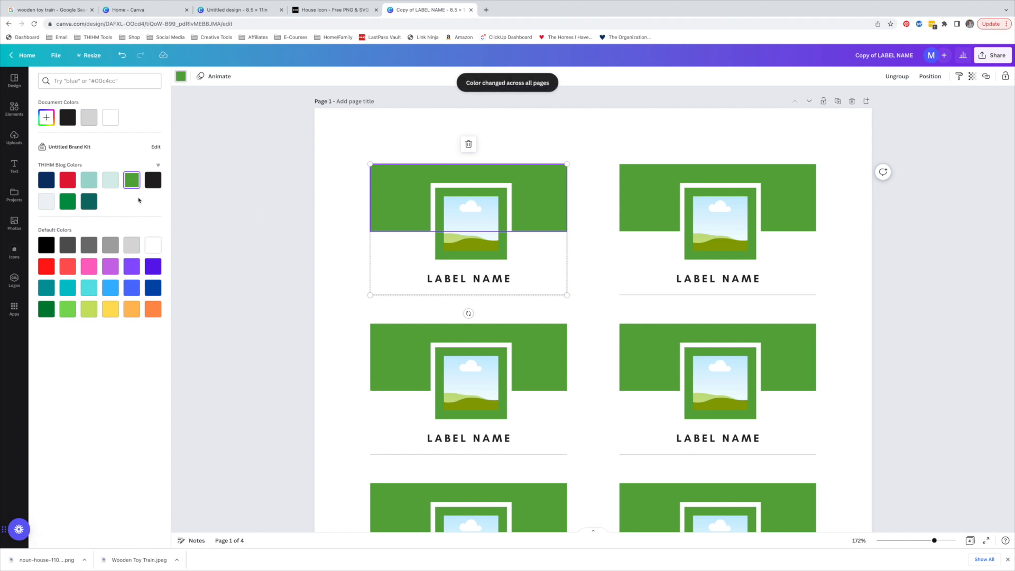
Replace the green label color with the dark teal brand color across all pages.
{"action": "left_click", "coordinate": [90, 202]}
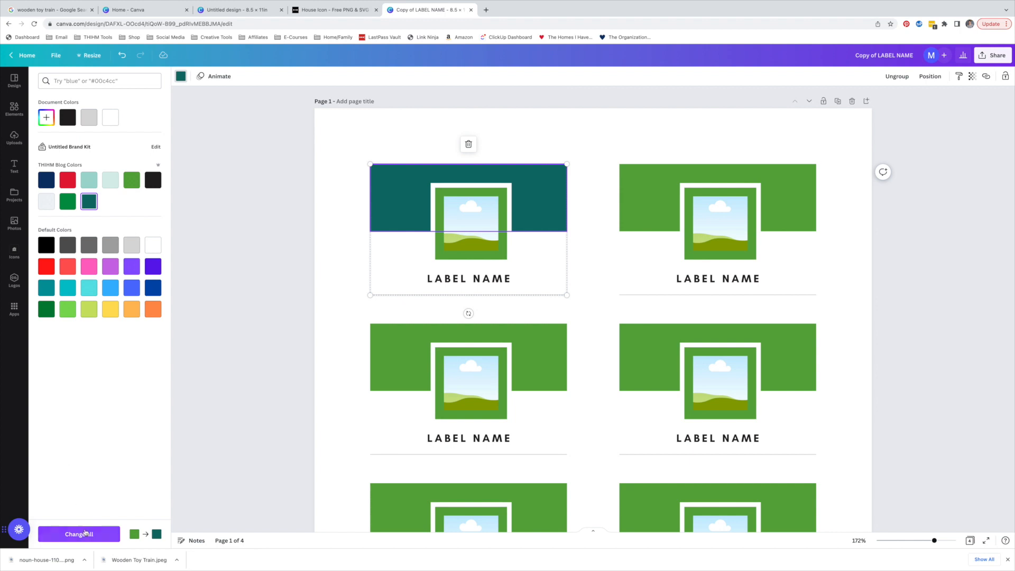
{"action": "left_click", "coordinate": [86, 535]}
{"action": "left_click", "coordinate": [663, 112]}
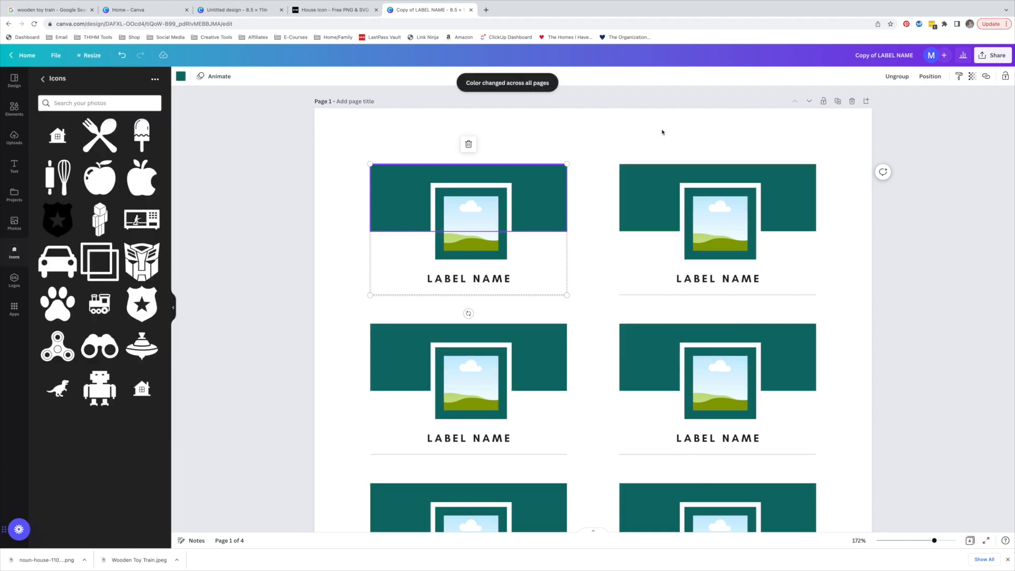
Recolor only the banner and picture frame of the top-right label on page 1 light green.
{"action": "left_click", "coordinate": [658, 177]}
{"action": "left_click", "coordinate": [181, 76]}
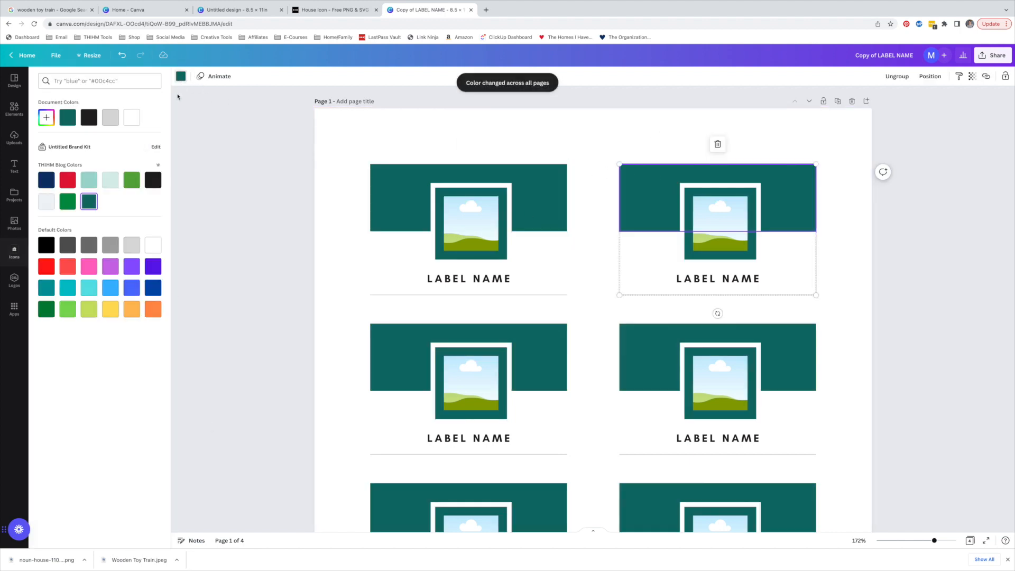
{"action": "left_click", "coordinate": [131, 179]}
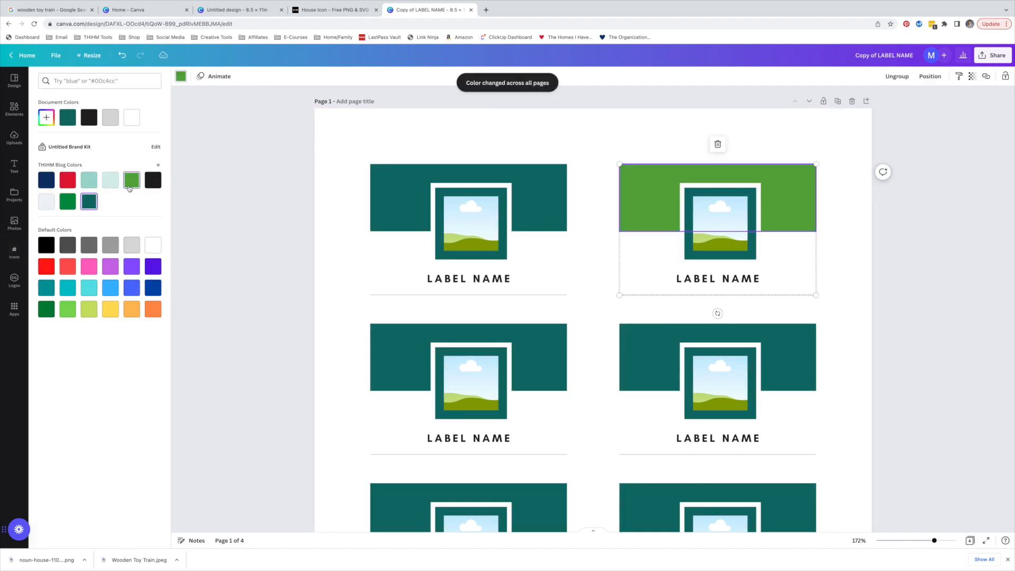
{"action": "left_click", "coordinate": [718, 257]}
{"action": "left_click", "coordinate": [180, 77]}
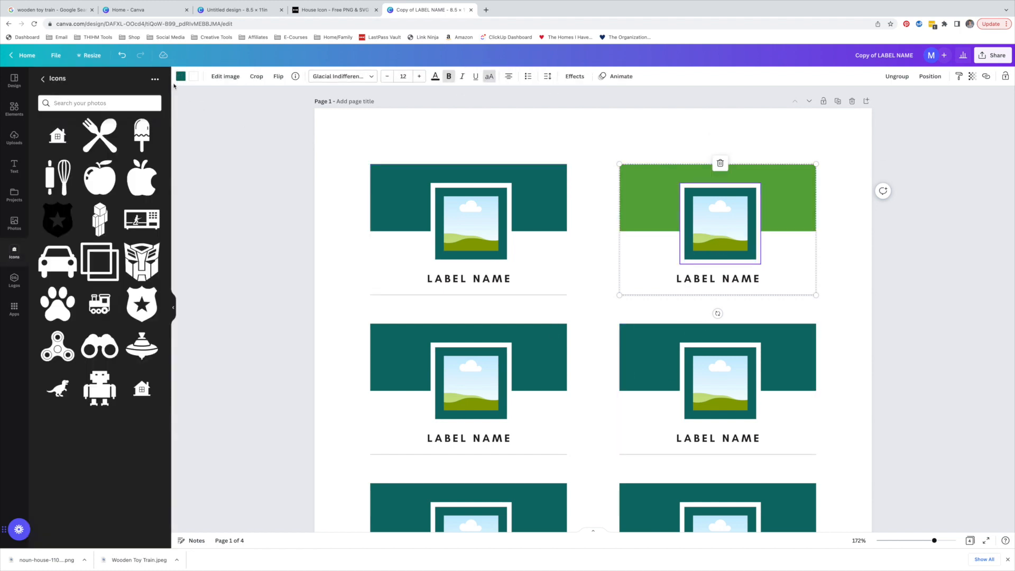
{"action": "left_click", "coordinate": [181, 77]}
{"action": "left_click", "coordinate": [111, 120]}
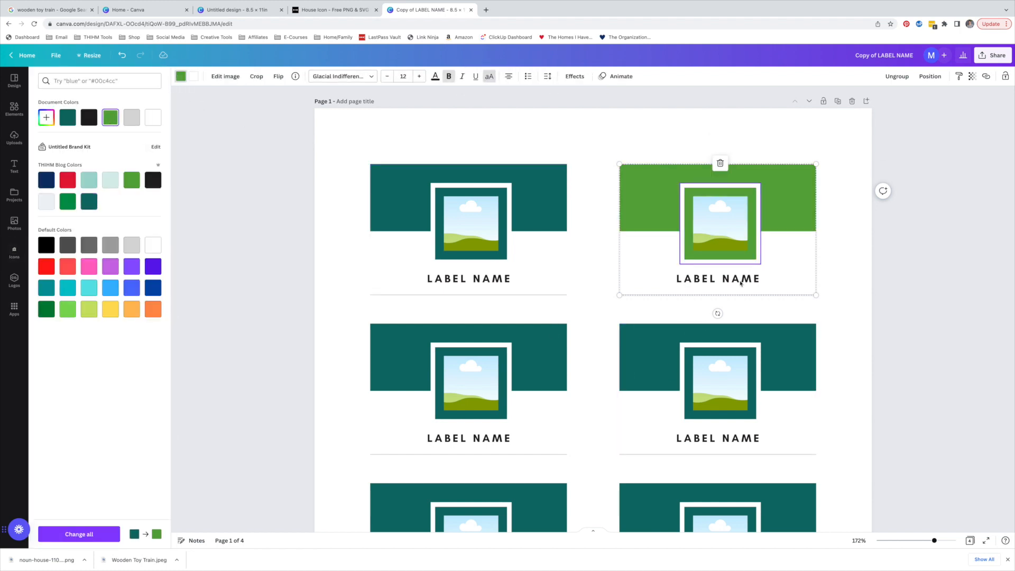
Color the top-right label's name text light green, and undo the green changes on that label.
{"action": "left_click", "coordinate": [720, 277]}
{"action": "left_click", "coordinate": [301, 78]}
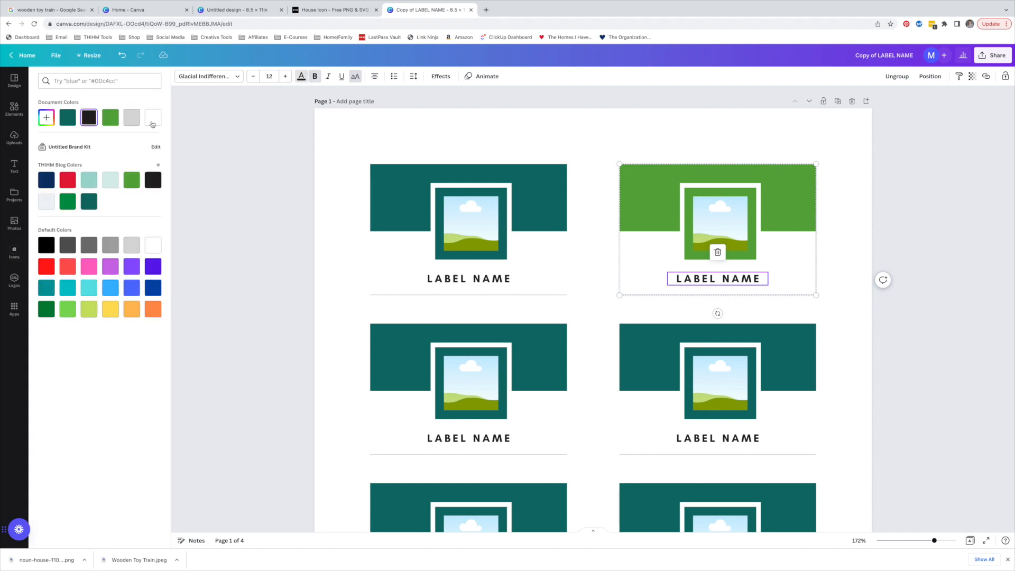
{"action": "left_click", "coordinate": [115, 119]}
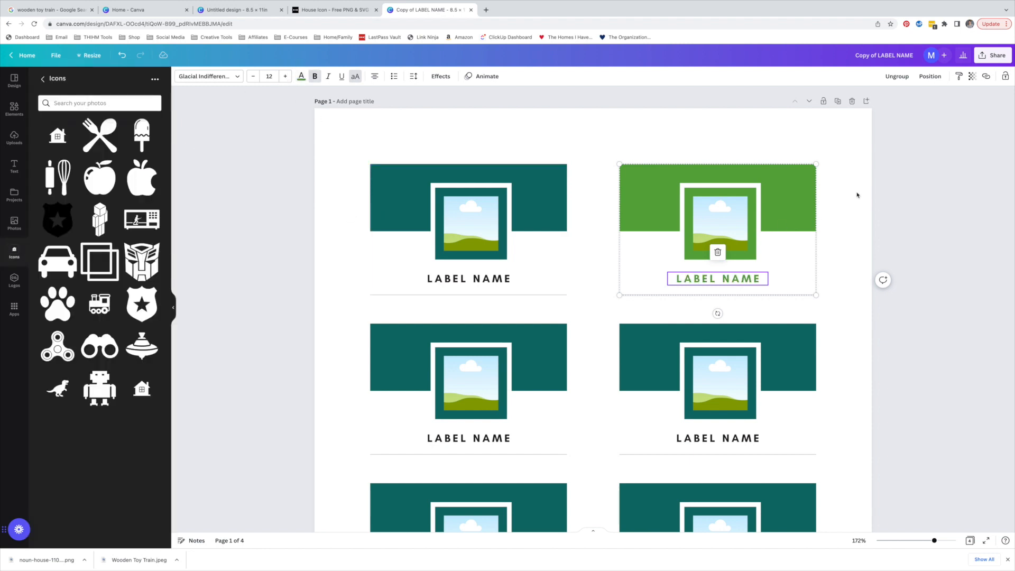
{"action": "left_click", "coordinate": [857, 195]}
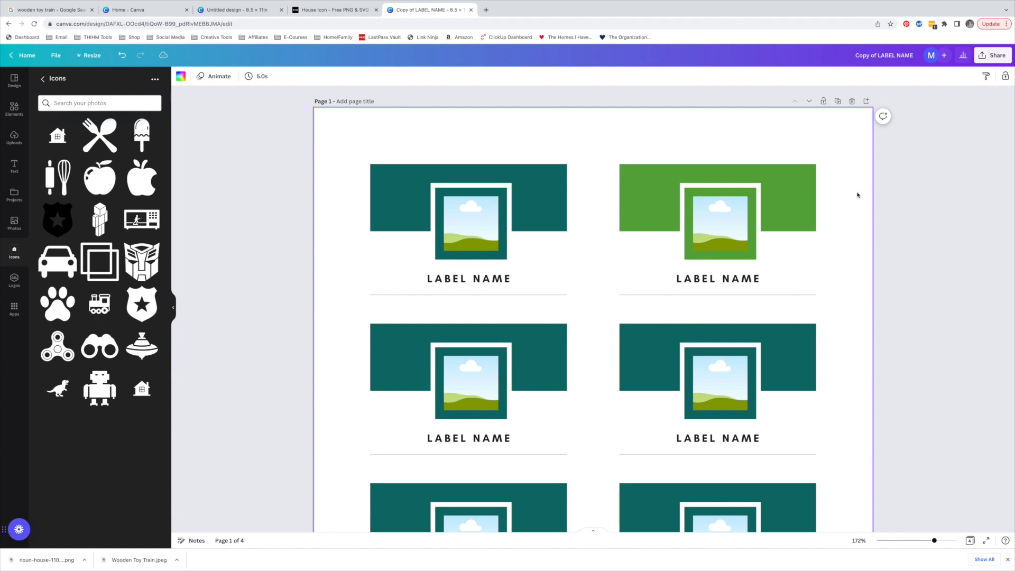
{"action": "key", "text": "ctrl+z"}
{"action": "key", "text": "ctrl+z"}
Set the first label's banner to the black brand color and apply it to all pages.
{"action": "left_click", "coordinate": [562, 172]}
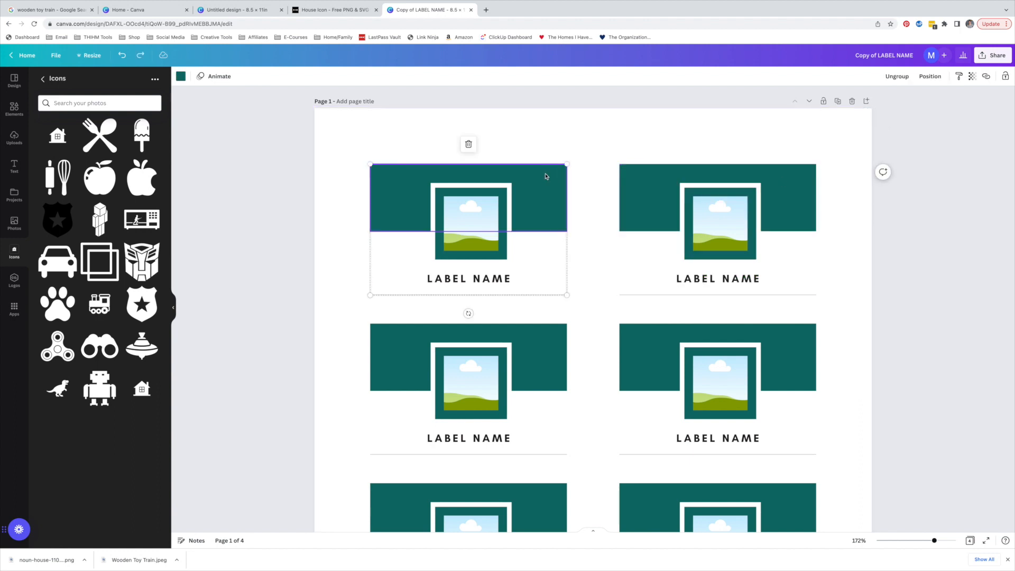
{"action": "left_click", "coordinate": [181, 77]}
{"action": "left_click", "coordinate": [152, 182]}
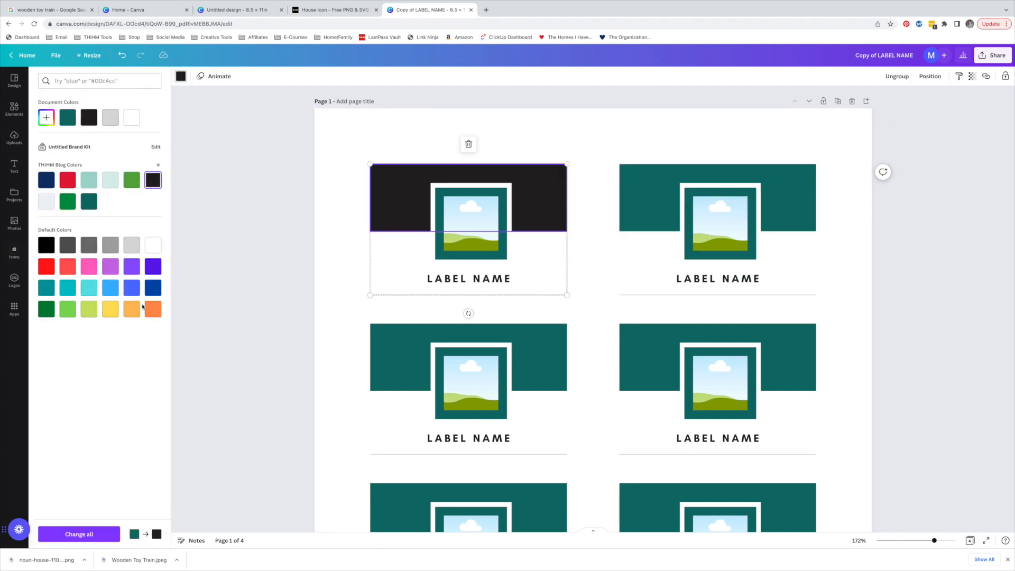
{"action": "left_click", "coordinate": [95, 533]}
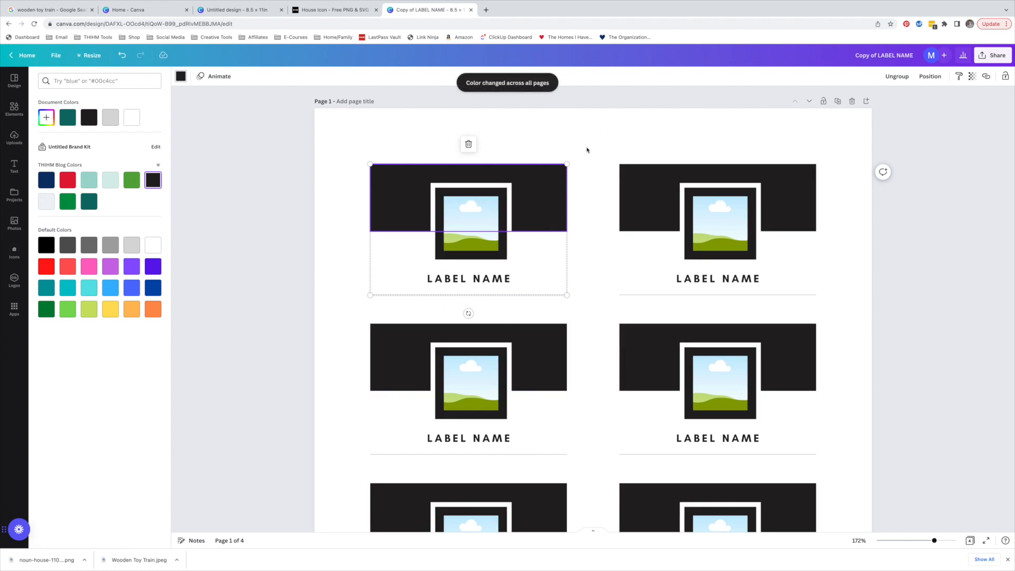
{"action": "left_click", "coordinate": [228, 193]}
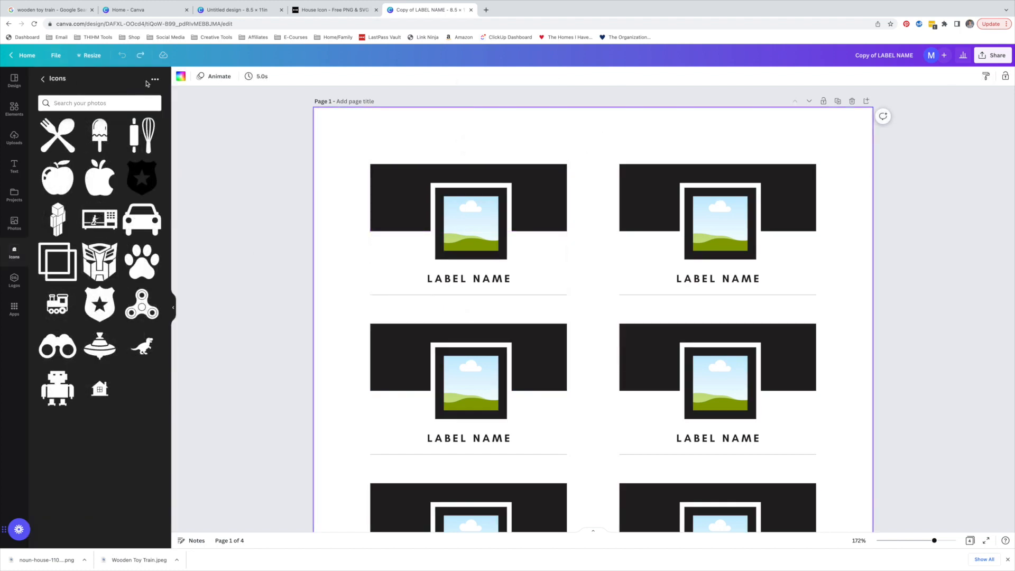
Upload noun-house-1109250-FFFFFF.png from the Toy Bin Labels folder on the Desktop into the Icons folder.
{"action": "left_click", "coordinate": [154, 80]}
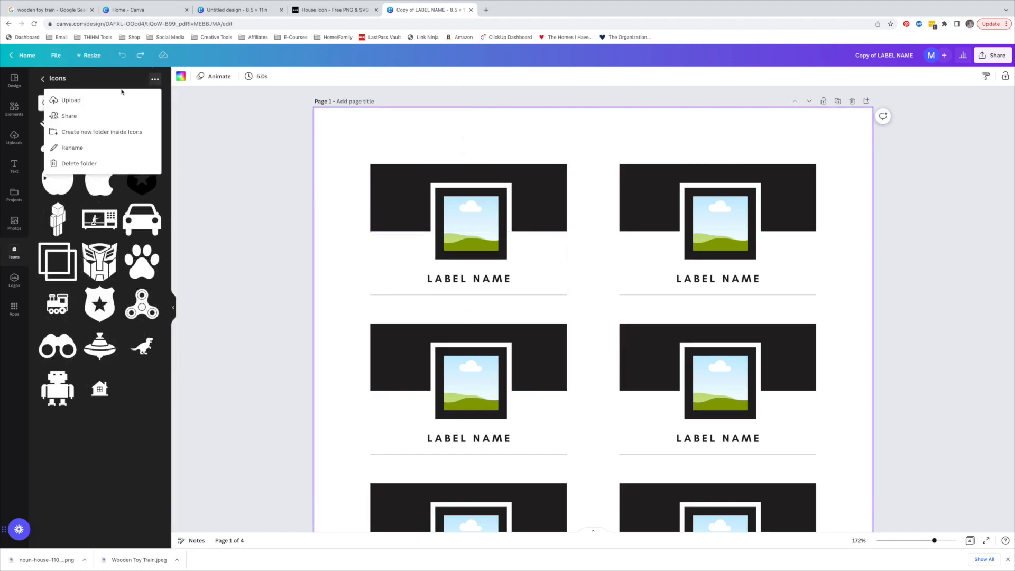
{"action": "left_click", "coordinate": [72, 101]}
{"action": "left_click", "coordinate": [244, 177]}
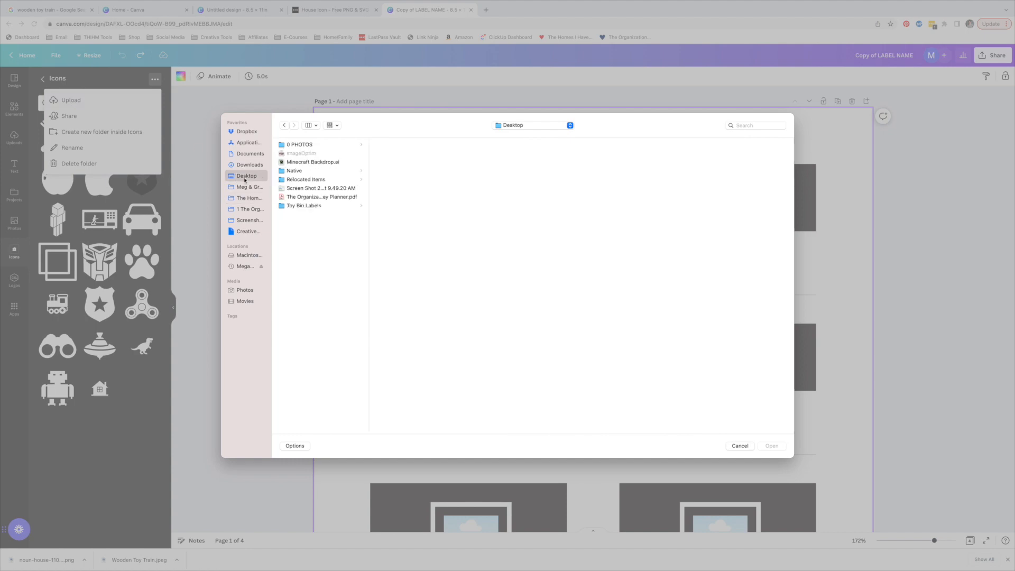
{"action": "left_click", "coordinate": [302, 206]}
{"action": "left_click", "coordinate": [398, 145]}
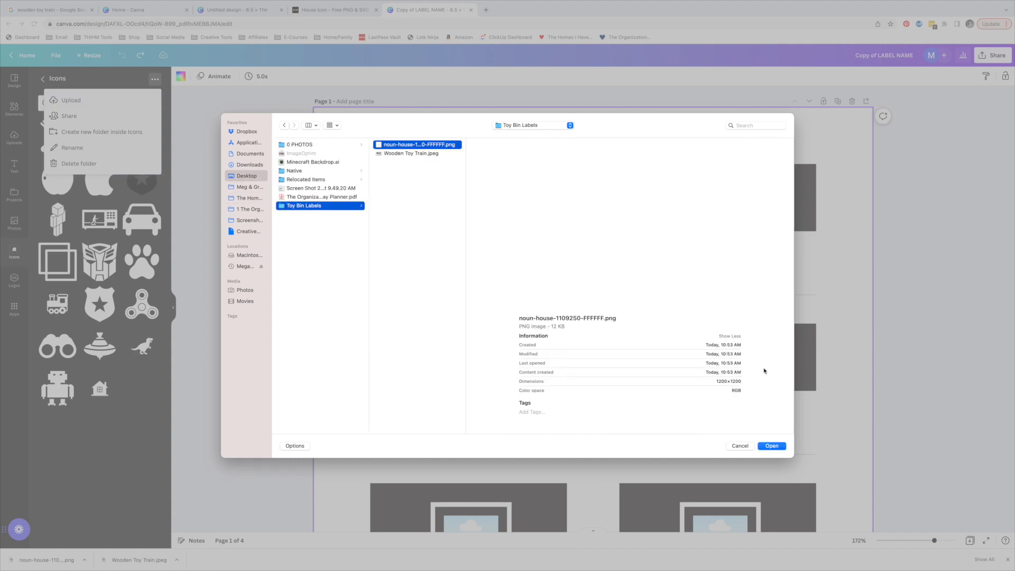
{"action": "left_click", "coordinate": [778, 451]}
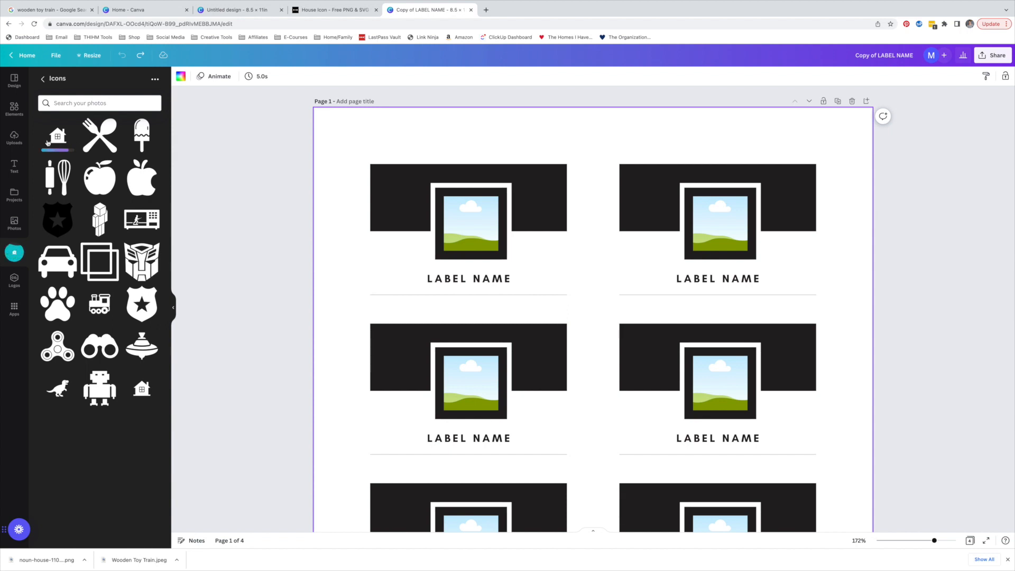
Place the white house icon in the first label's frame on page 1 and enlarge it inside the frame.
{"action": "key", "text": "super+shift+z"}
{"action": "left_click_drag", "start_coordinate": [935, 540], "coordinate": [927, 540]}
{"action": "scroll", "coordinate": [614, 347], "scroll_direction": "down", "scroll_amount": 2}
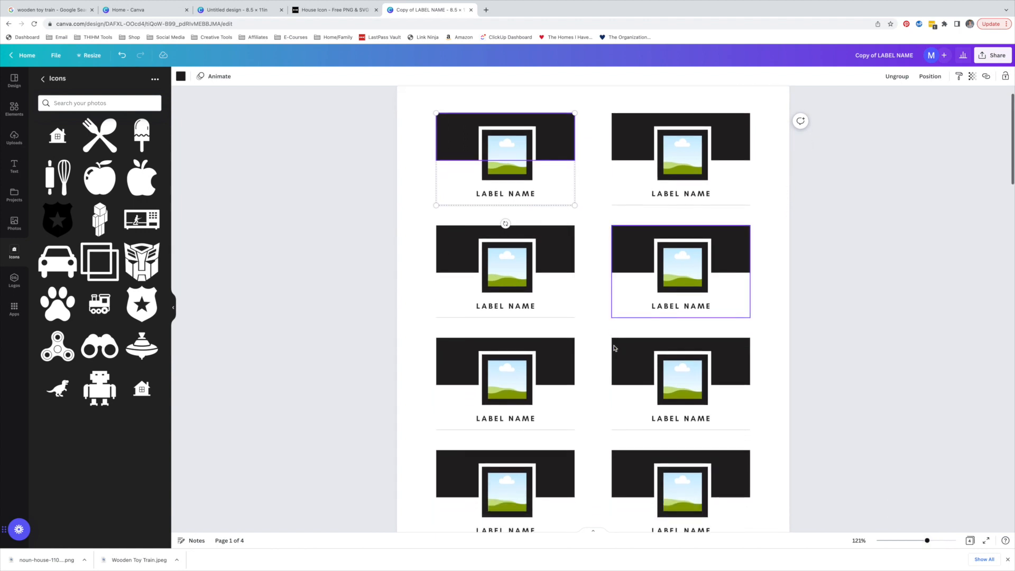
{"action": "left_click_drag", "start_coordinate": [60, 139], "coordinate": [506, 151]}
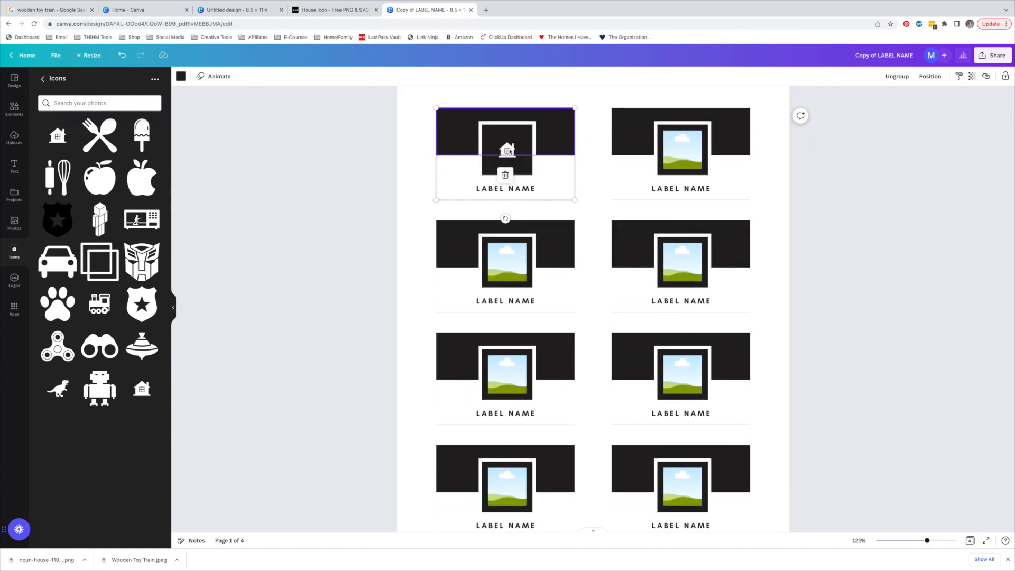
{"action": "left_click", "coordinate": [607, 174]}
{"action": "double_click", "coordinate": [512, 154]}
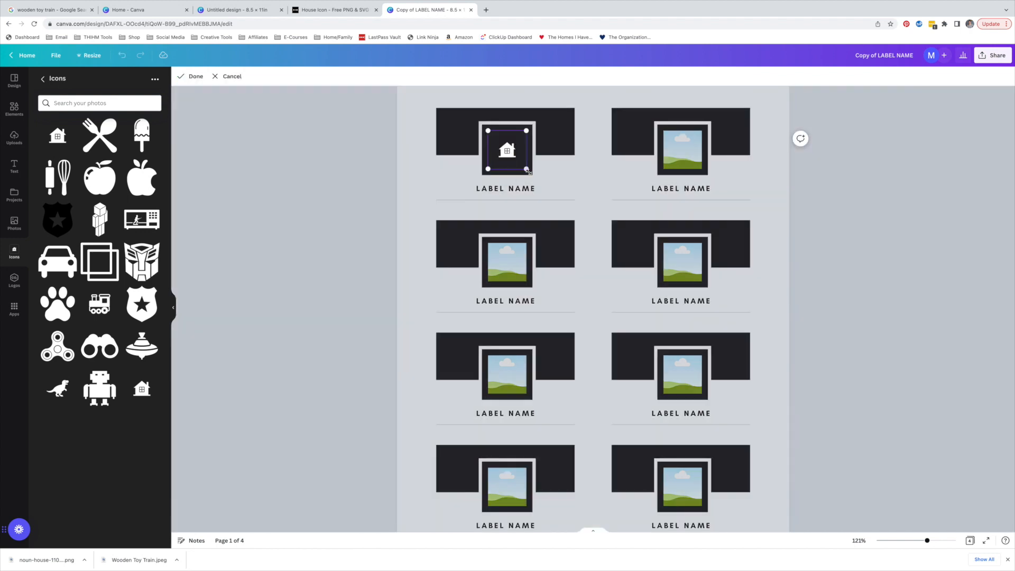
{"action": "left_click_drag", "start_coordinate": [529, 172], "coordinate": [505, 150]}
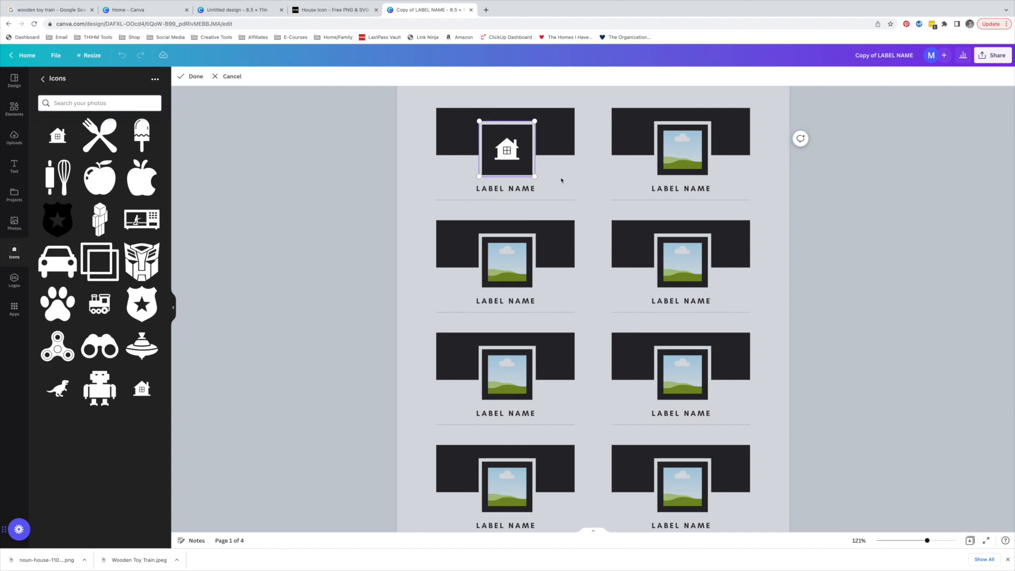
{"action": "left_click", "coordinate": [561, 180]}
Fill page 1's next five label frames with the utensils, popsicle, overlapping squares, white police badge and spinning top icons.
{"action": "left_click_drag", "start_coordinate": [103, 135], "coordinate": [682, 151]}
{"action": "left_click_drag", "start_coordinate": [142, 134], "coordinate": [501, 259]}
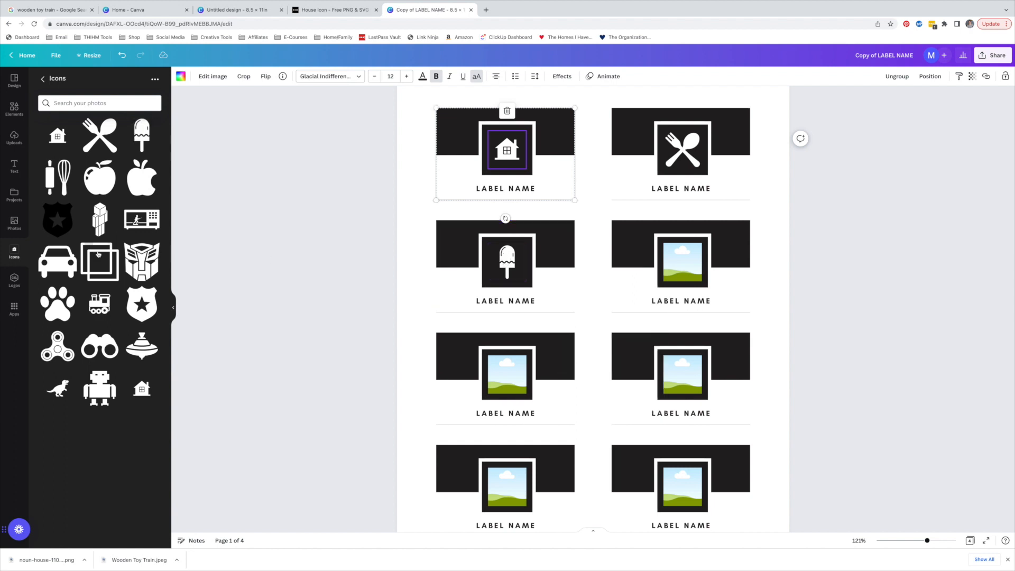
{"action": "left_click_drag", "start_coordinate": [99, 260], "coordinate": [677, 266]}
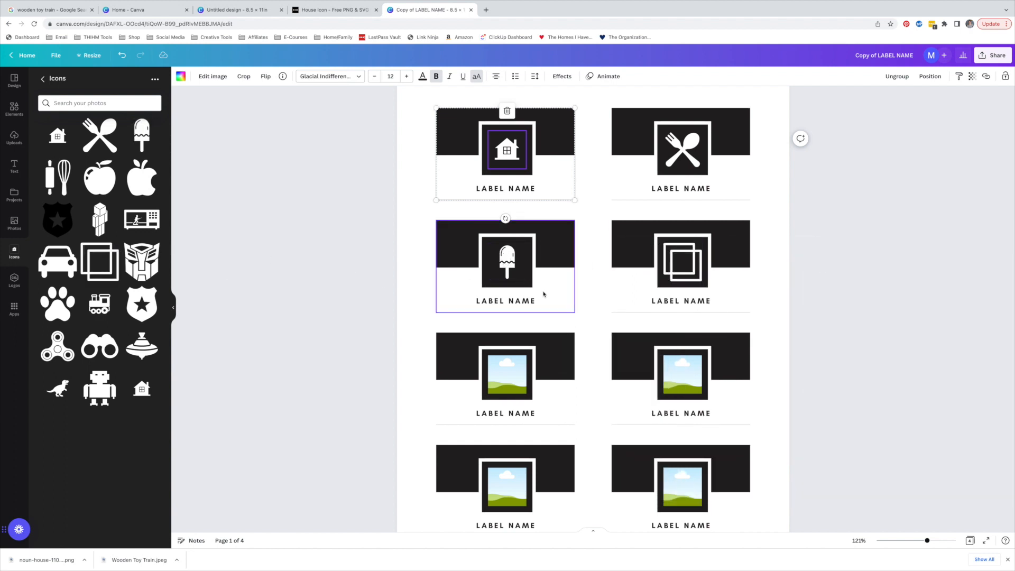
{"action": "scroll", "coordinate": [544, 291], "scroll_direction": "down", "scroll_amount": 2}
{"action": "left_click_drag", "start_coordinate": [147, 305], "coordinate": [507, 283]}
{"action": "left_click_drag", "start_coordinate": [142, 355], "coordinate": [682, 285]}
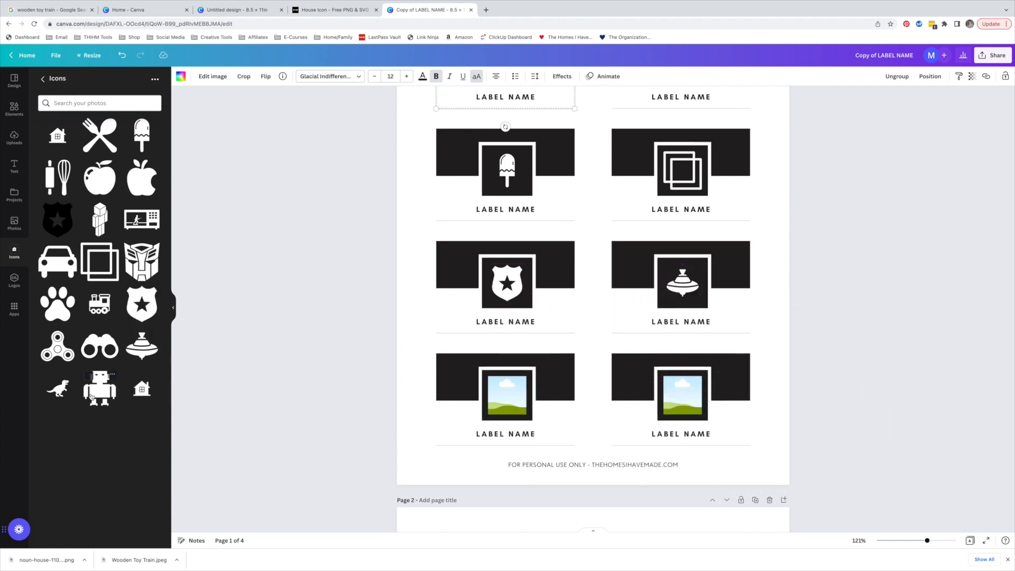
Place the dinosaur icon, enlarged and recentred, in the bottom-left label frame and the binoculars icon in the bottom-right one.
{"action": "left_click_drag", "start_coordinate": [59, 389], "coordinate": [502, 394]}
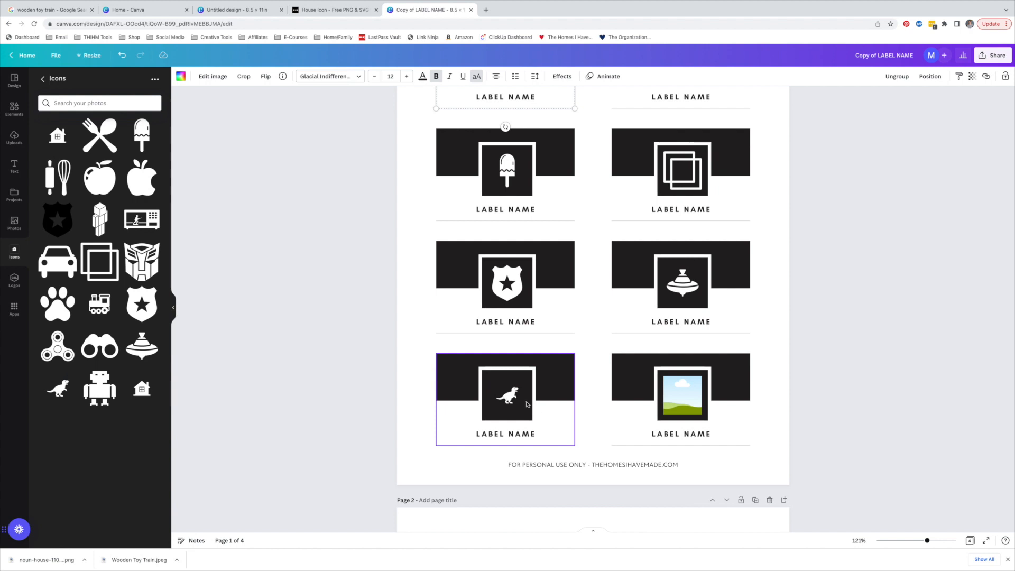
{"action": "double_click", "coordinate": [509, 397]}
{"action": "left_click_drag", "start_coordinate": [489, 377], "coordinate": [471, 359]}
{"action": "left_click_drag", "start_coordinate": [505, 393], "coordinate": [510, 402]}
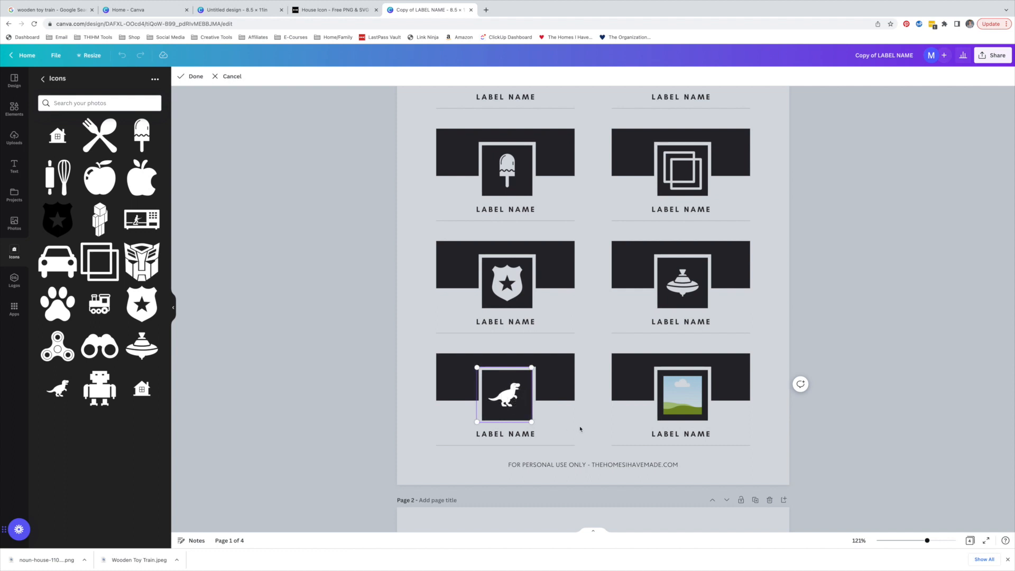
{"action": "left_click", "coordinate": [578, 428]}
{"action": "left_click_drag", "start_coordinate": [110, 354], "coordinate": [687, 391]}
{"action": "left_click", "coordinate": [760, 362]}
Name the two labels in page 1's first row DOLL HOUSE and PLAY KITCHEN.
{"action": "scroll", "coordinate": [764, 354], "scroll_direction": "up", "scroll_amount": 3}
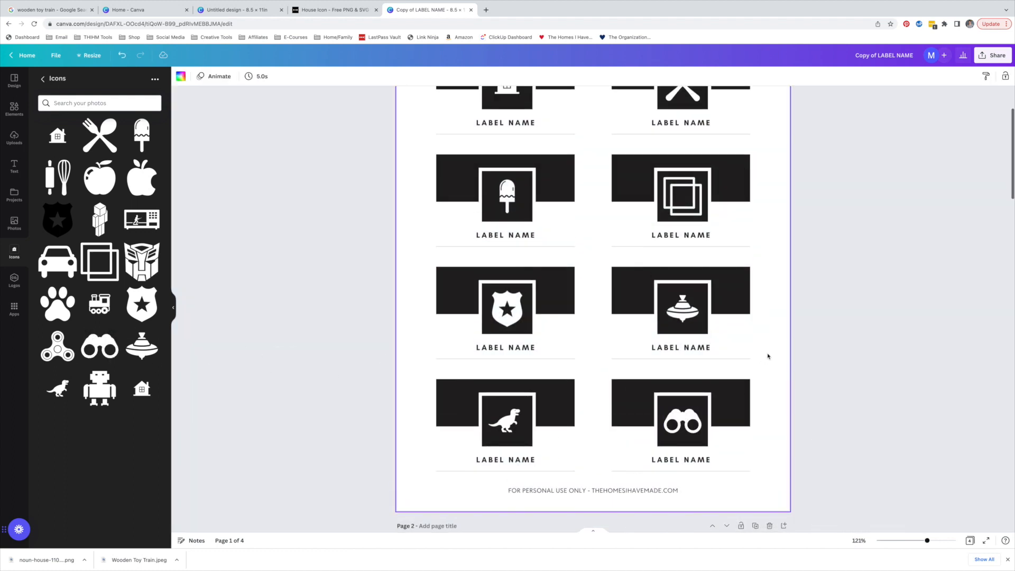
{"action": "left_click", "coordinate": [505, 224]}
{"action": "double_click", "coordinate": [505, 224]}
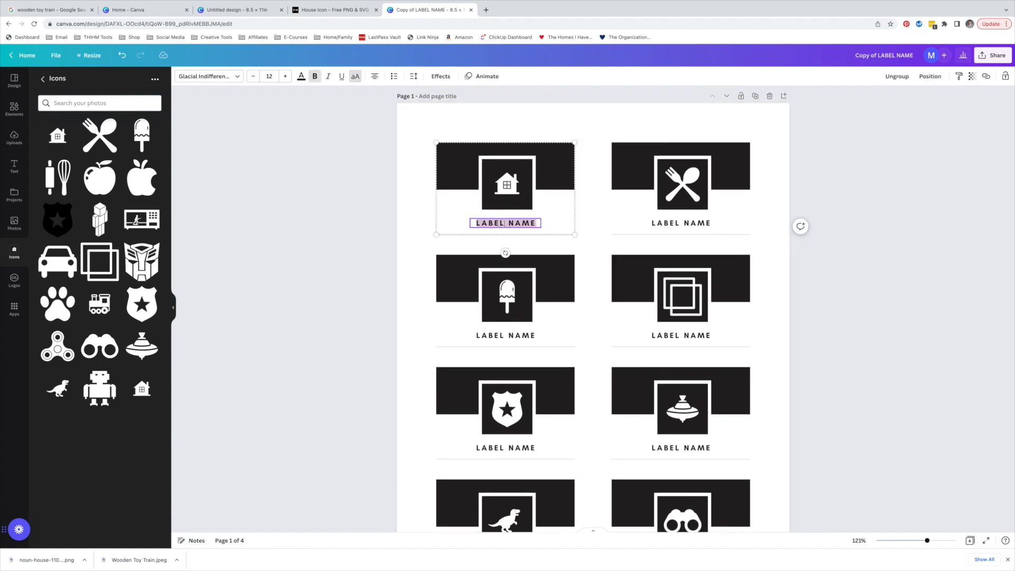
{"action": "type", "text": "DOLL HOUSE"}
{"action": "left_click", "coordinate": [685, 224]}
{"action": "double_click", "coordinate": [686, 223]}
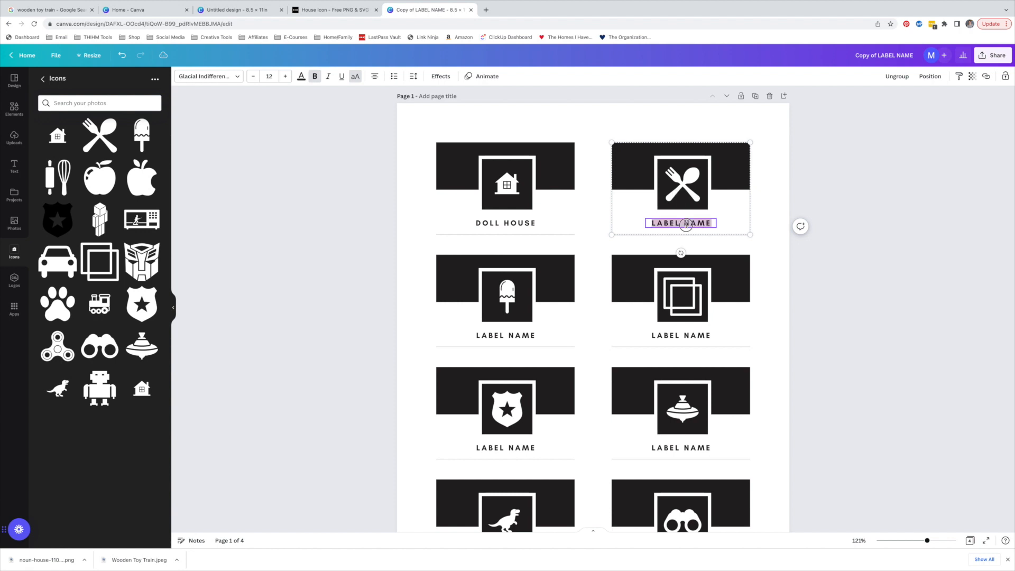
{"action": "type", "text": "PLAY KITCHEN"}
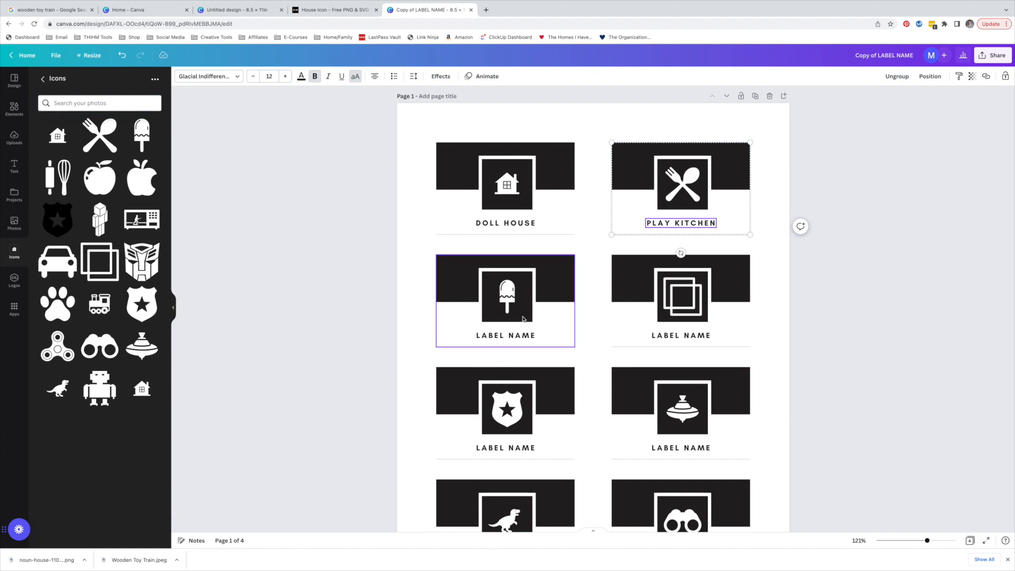
Name the popsicle label PLAY FOOD and the overlapping squares label MAGNETS.
{"action": "double_click", "coordinate": [512, 336]}
{"action": "type", "text": "PLAY FOOD"}
{"action": "double_click", "coordinate": [680, 335]}
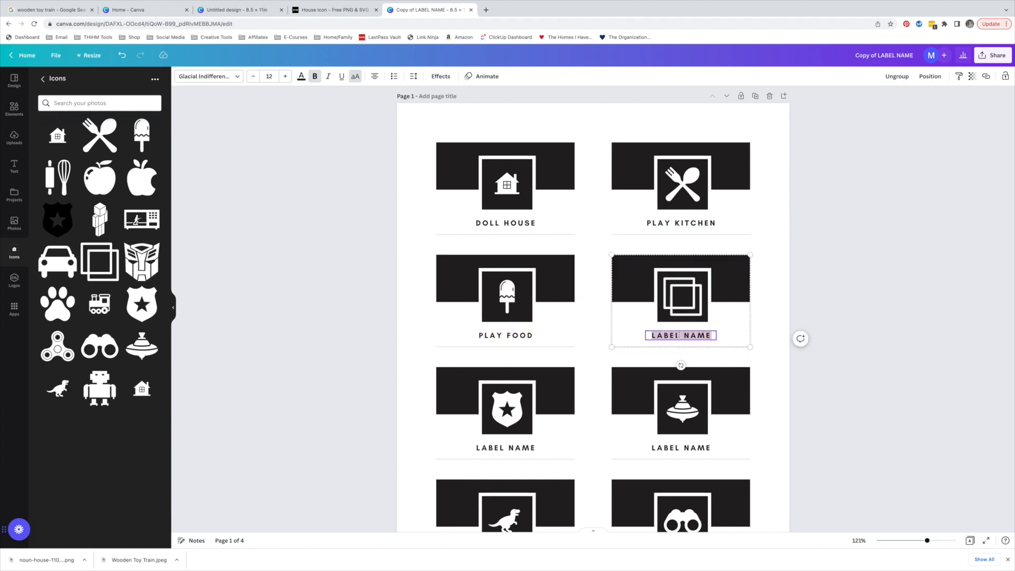
{"action": "type", "text": "MAGNETS"}
Name the police badge label DRESS UP and the spinning top label BEYBLADES.
{"action": "scroll", "coordinate": [634, 338], "scroll_direction": "down", "scroll_amount": 3}
{"action": "left_click", "coordinate": [511, 334]}
{"action": "double_click", "coordinate": [510, 335]}
{"action": "type", "text": "DRESS UP"}
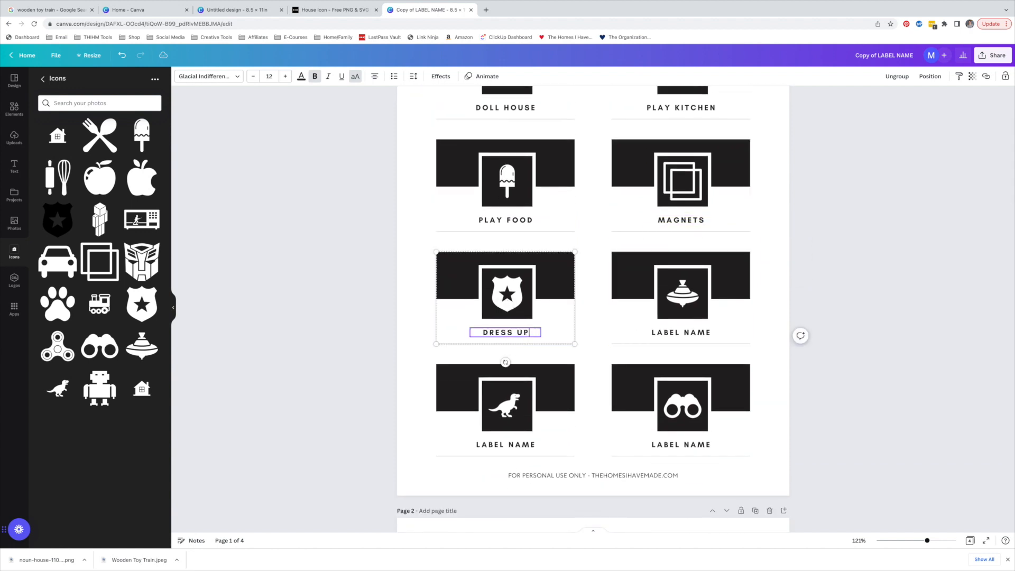
{"action": "left_click", "coordinate": [666, 333]}
{"action": "double_click", "coordinate": [666, 333]}
{"action": "type", "text": "BEYBLADES"}
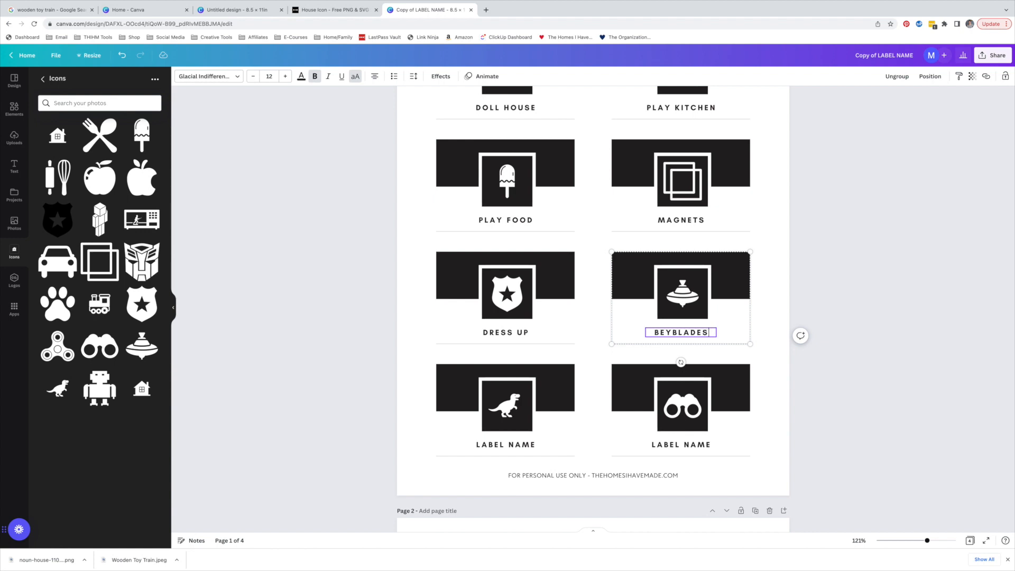
Name the dinosaur label DINOS and the binoculars label DRESS UP.
{"action": "left_click", "coordinate": [506, 444]}
{"action": "double_click", "coordinate": [506, 445]}
{"action": "type", "text": "DINO"}
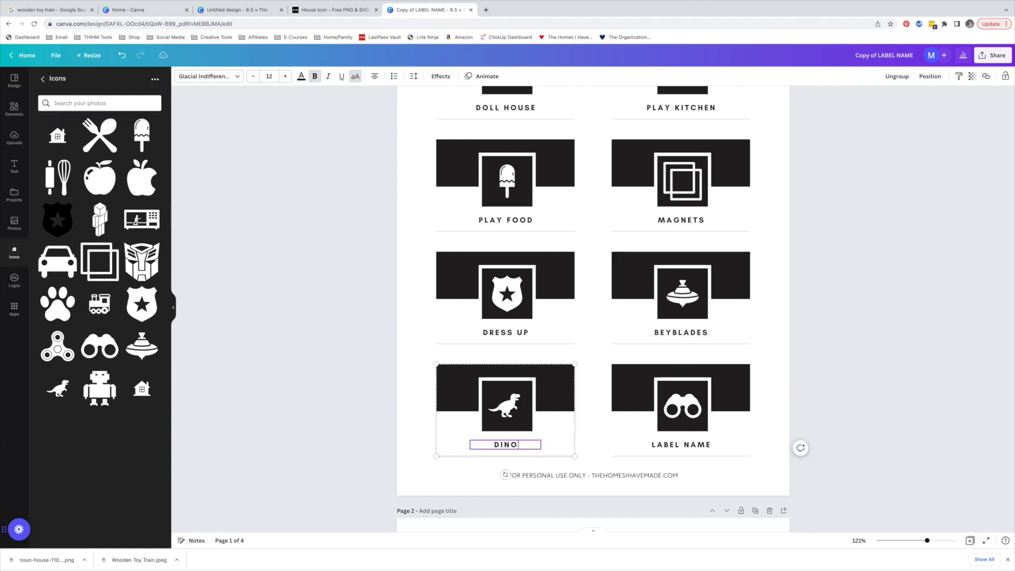
{"action": "type", "text": "S"}
{"action": "left_click", "coordinate": [676, 445]}
{"action": "double_click", "coordinate": [676, 445]}
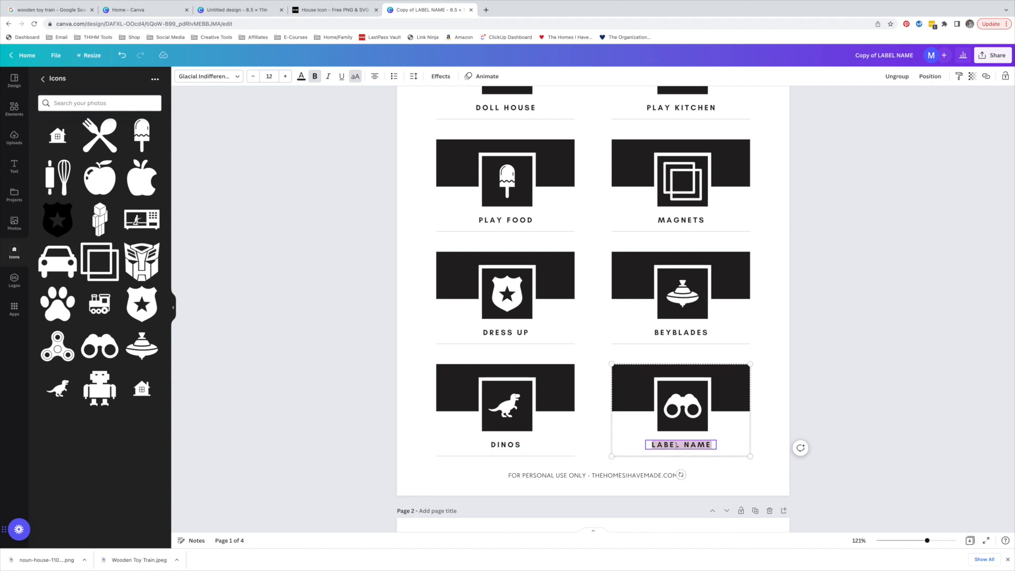
{"action": "type", "text": "DRESS UP"}
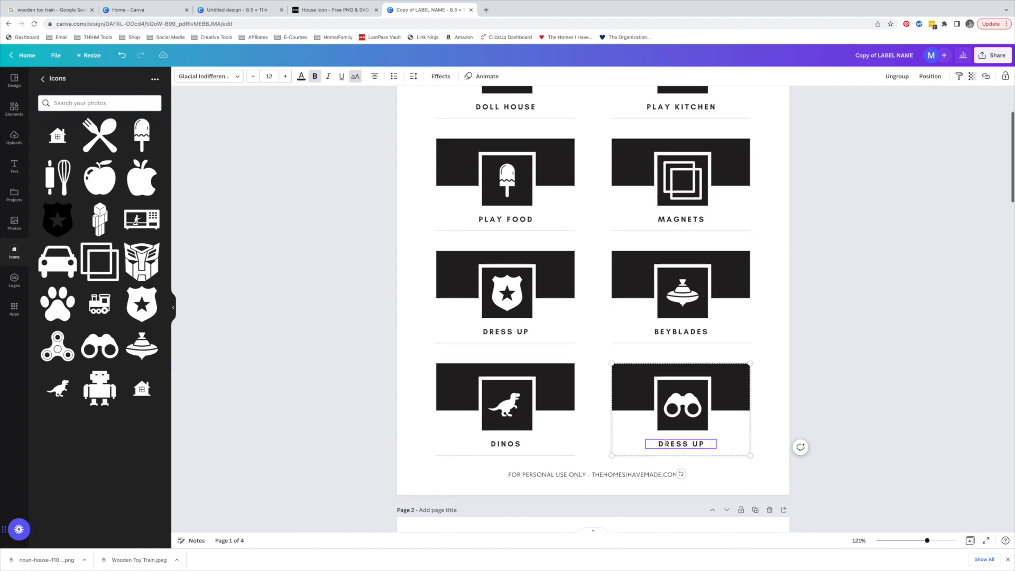
{"action": "left_click", "coordinate": [763, 356]}
Duplicate page 1 and replace the copy's first four icons with the Transformers, train, fidget spinner and paw icons.
{"action": "scroll", "coordinate": [763, 356], "scroll_direction": "up", "scroll_amount": 3}
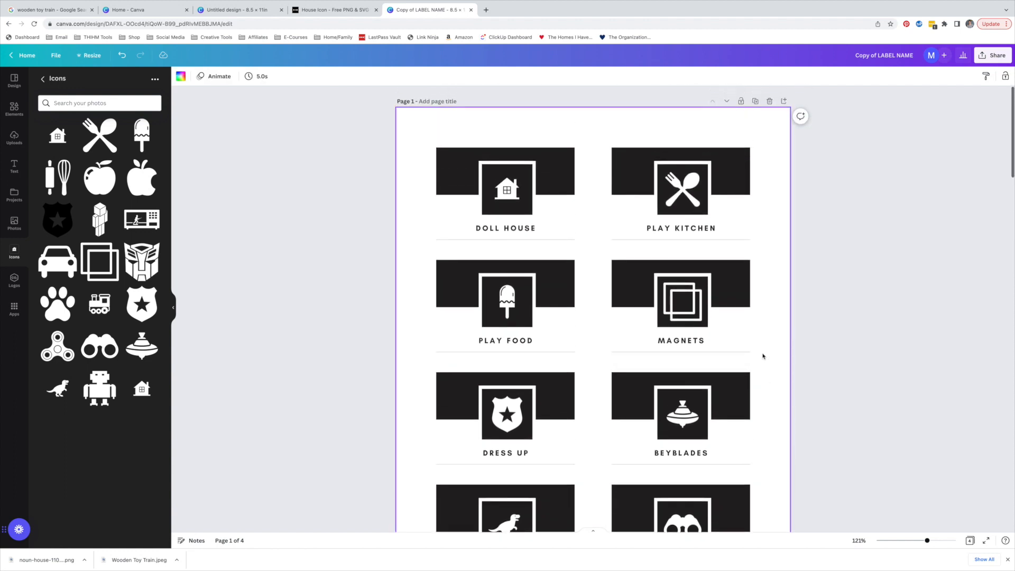
{"action": "left_click", "coordinate": [756, 103]}
{"action": "left_click_drag", "start_coordinate": [141, 262], "coordinate": [506, 187]}
{"action": "left_click_drag", "start_coordinate": [100, 304], "coordinate": [682, 188]}
{"action": "left_click_drag", "start_coordinate": [57, 346], "coordinate": [506, 300]}
{"action": "left_click_drag", "start_coordinate": [57, 304], "coordinate": [682, 300]}
Replace the next three icons on page 2 with the car, block figure and apple icons.
{"action": "scroll", "coordinate": [661, 302], "scroll_direction": "down", "scroll_amount": 2}
{"action": "left_click_drag", "start_coordinate": [57, 261], "coordinate": [507, 325]}
{"action": "left_click_drag", "start_coordinate": [99, 220], "coordinate": [682, 325]}
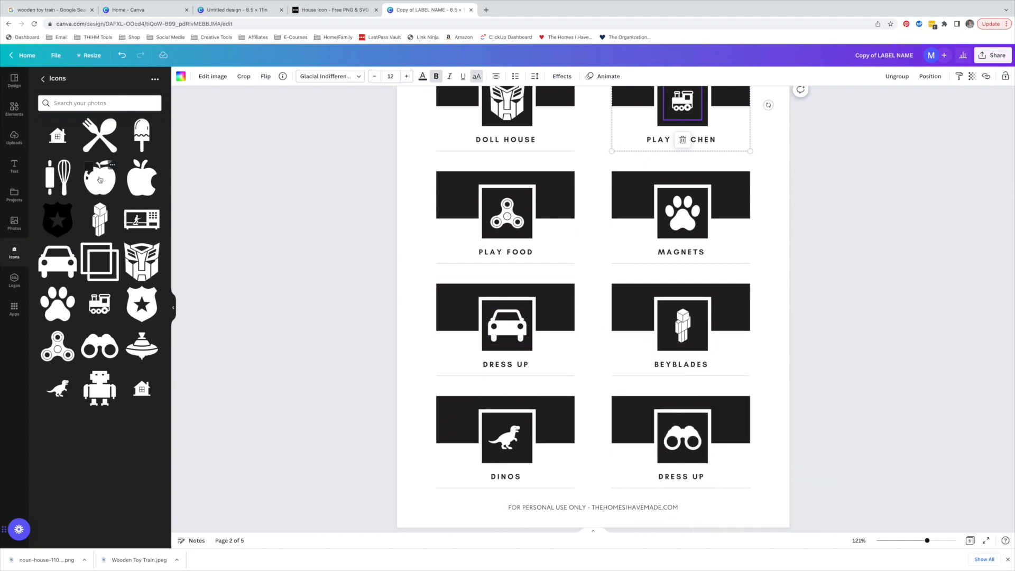
{"action": "left_click_drag", "start_coordinate": [100, 178], "coordinate": [506, 439]}
Place the toy soldier icon in page 2's last label frame, then enlarge and shift it so the soldier fills the frame.
{"action": "left_click_drag", "start_coordinate": [142, 219], "coordinate": [750, 490]}
{"action": "double_click", "coordinate": [676, 439]}
{"action": "left_click_drag", "start_coordinate": [688, 454], "coordinate": [681, 436]}
{"action": "left_click_drag", "start_coordinate": [657, 476], "coordinate": [648, 482]}
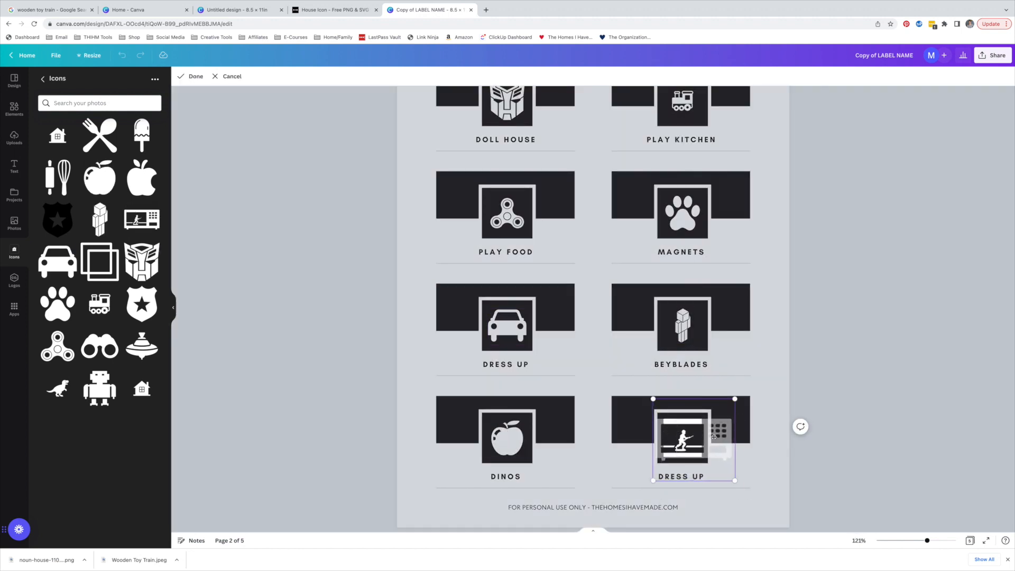
{"action": "left_click", "coordinate": [838, 358]}
Name page 2's first label TRANSFORMERS, then ungroup it and widen the name's text box to fit one line.
{"action": "scroll", "coordinate": [507, 370], "scroll_direction": "down", "scroll_amount": 5}
{"action": "double_click", "coordinate": [500, 408]}
{"action": "type", "text": "TR"}
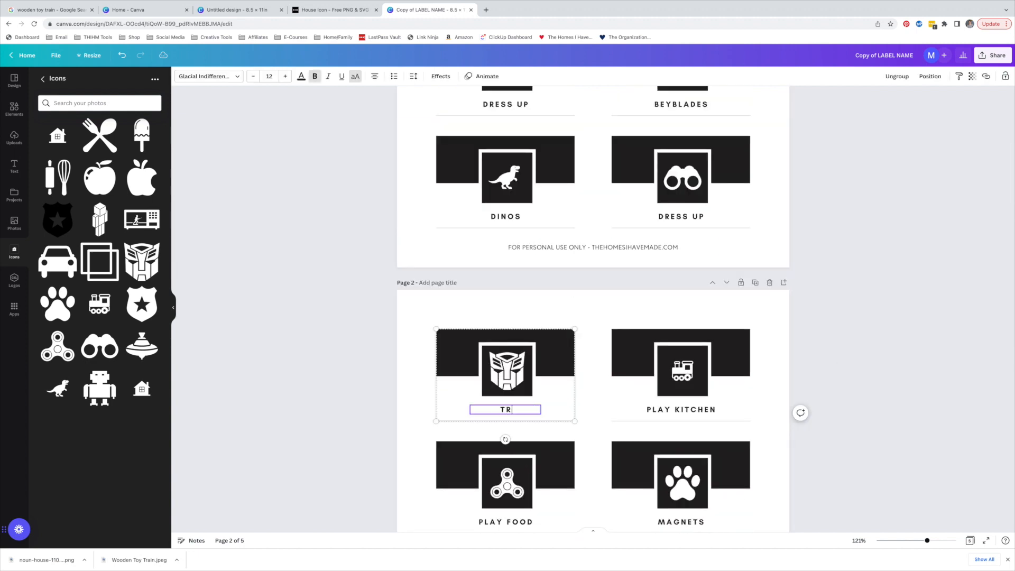
{"action": "type", "text": "ANSFORMERS"}
{"action": "left_click", "coordinate": [508, 373]}
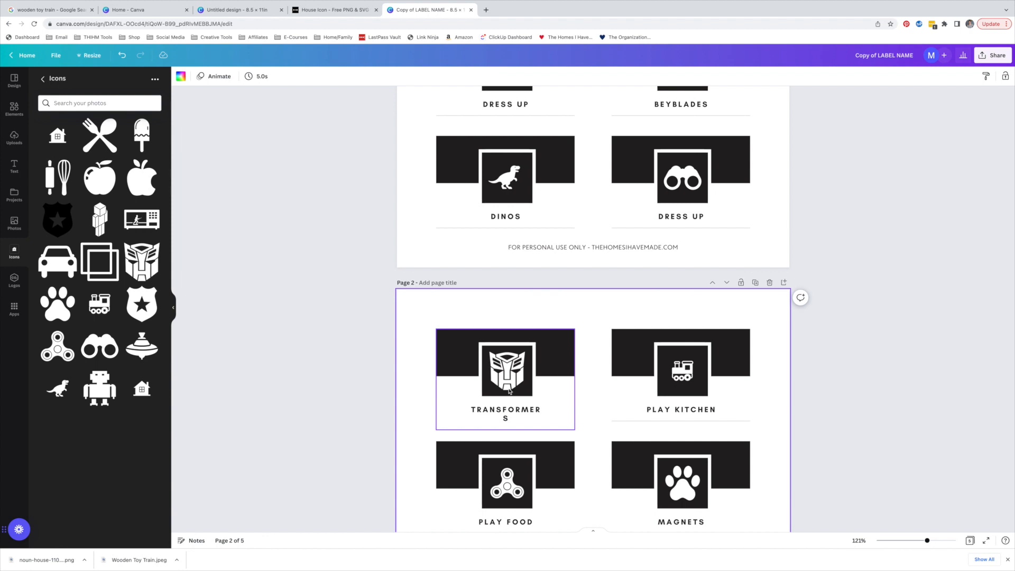
{"action": "left_click", "coordinate": [895, 76]}
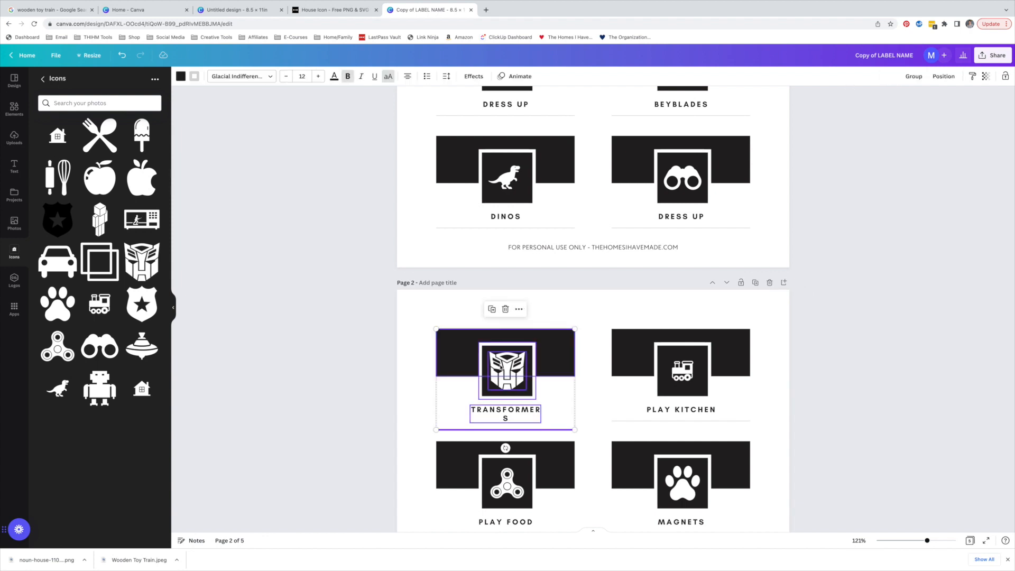
{"action": "left_click", "coordinate": [475, 419]}
{"action": "left_click_drag", "start_coordinate": [467, 416], "coordinate": [508, 412]}
Name the train label TOY TRAINS and enlarge the train icon inside its frame.
{"action": "left_click", "coordinate": [694, 412]}
{"action": "type", "text": "TOY TRAINS"}
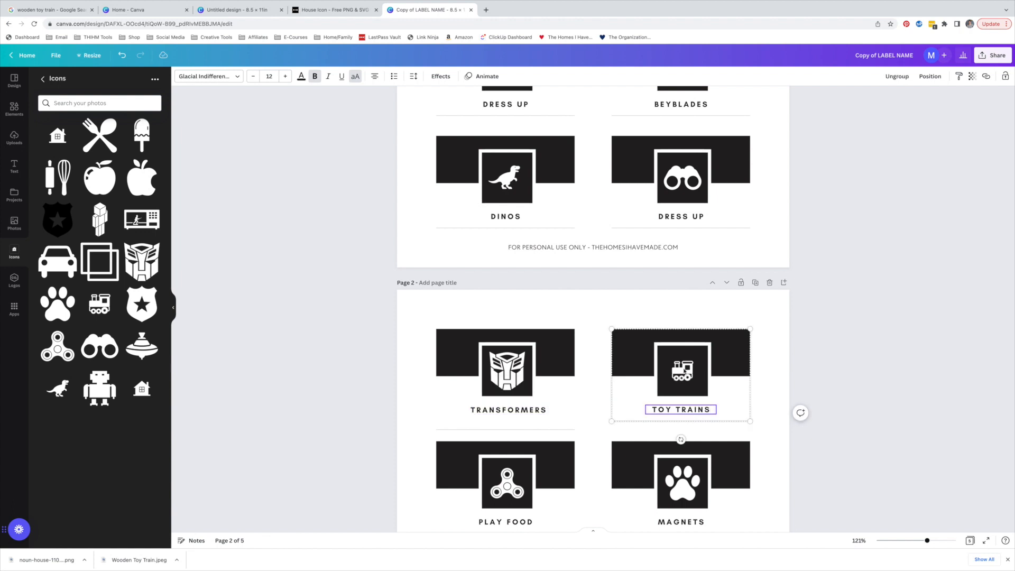
{"action": "double_click", "coordinate": [685, 371]}
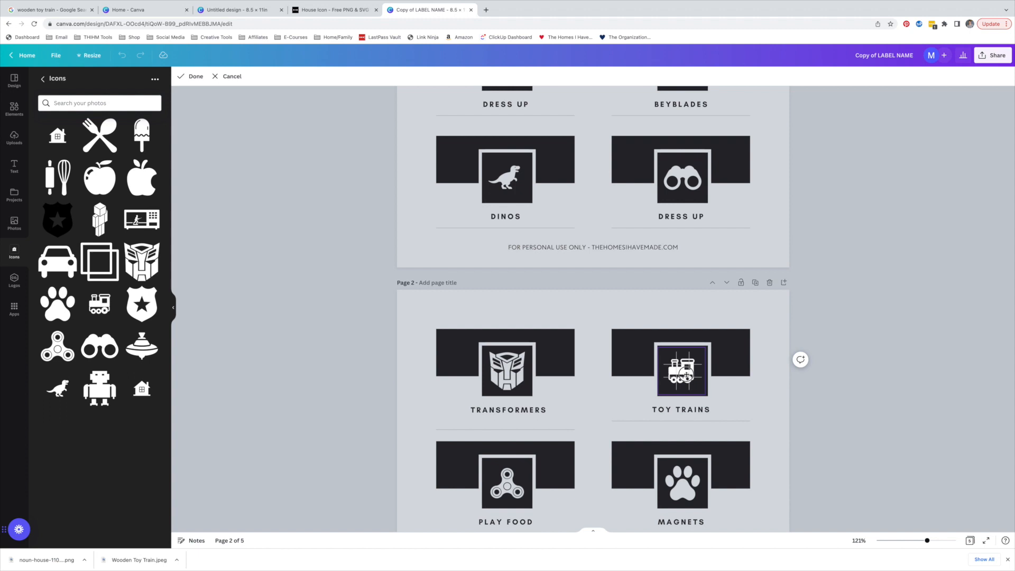
{"action": "left_click", "coordinate": [758, 398]}
Name the fidget spinner label FIDGETS and the paw label PAW PATROL.
{"action": "scroll", "coordinate": [758, 399], "scroll_direction": "down", "scroll_amount": 3}
{"action": "left_click", "coordinate": [505, 378]}
{"action": "double_click", "coordinate": [505, 378]}
{"action": "type", "text": "FIDGETS"}
{"action": "double_click", "coordinate": [681, 378]}
{"action": "type", "text": "PAW PATROL"}
Name the car label CARS and the block figure label MINI FIGS.
{"action": "scroll", "coordinate": [681, 378], "scroll_direction": "down", "scroll_amount": 2}
{"action": "double_click", "coordinate": [506, 385]}
{"action": "type", "text": "CARS"}
{"action": "double_click", "coordinate": [681, 385]}
{"action": "type", "text": "MINI FIGS"}
Name the apple label PLAY FOOD and the toy soldier label ARMY MEN.
{"action": "scroll", "coordinate": [681, 385], "scroll_direction": "down", "scroll_amount": 1}
{"action": "double_click", "coordinate": [506, 426]}
{"action": "type", "text": "PLAY FOOD"}
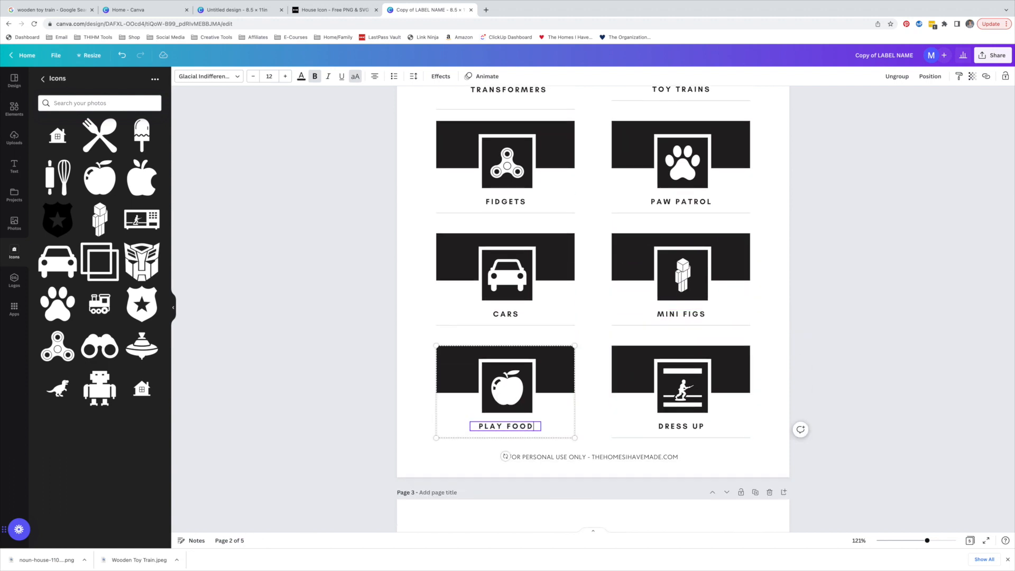
{"action": "double_click", "coordinate": [680, 426]}
{"action": "type", "text": "ARMY MEN"}
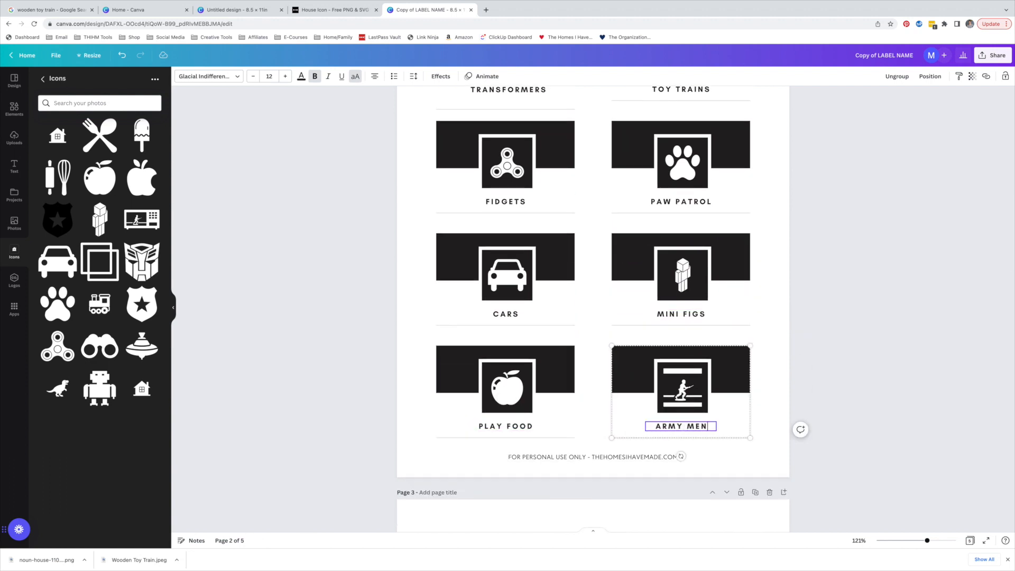
{"action": "left_click", "coordinate": [771, 385]}
Open the design's download settings and set the file type to PDF Standard.
{"action": "scroll", "coordinate": [837, 270], "scroll_direction": "up", "scroll_amount": 12}
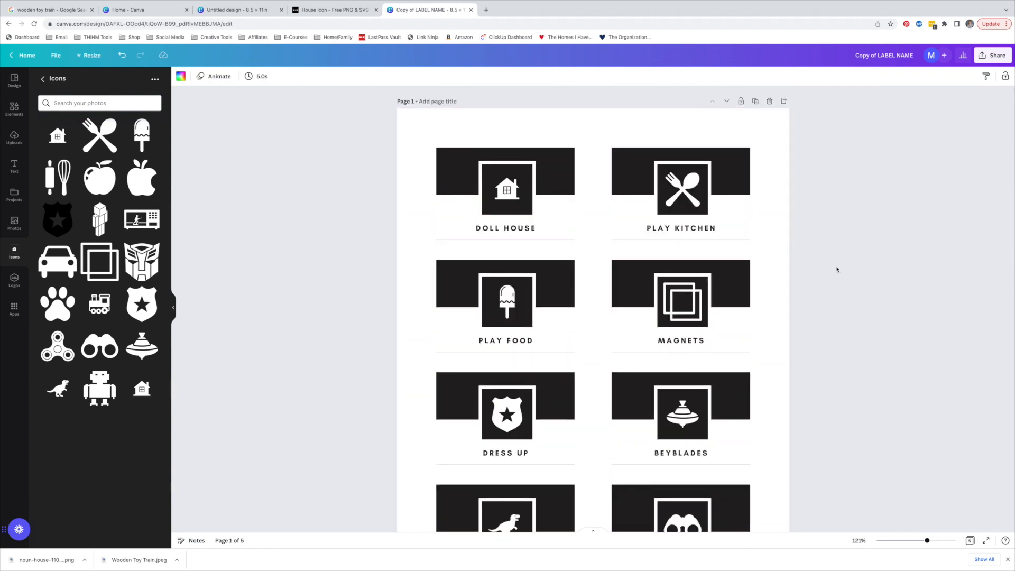
{"action": "left_click", "coordinate": [981, 56]}
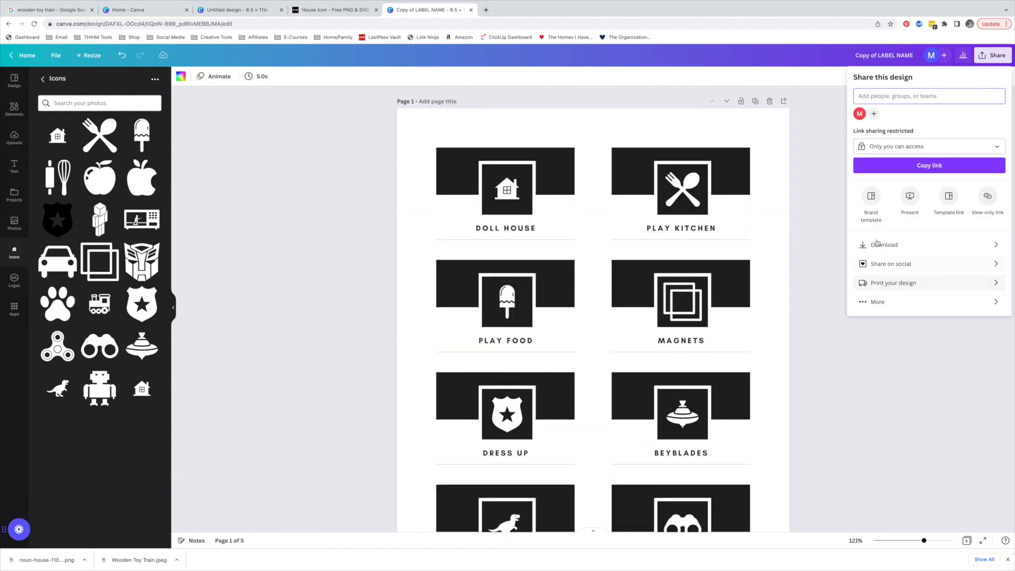
{"action": "left_click", "coordinate": [1001, 246]}
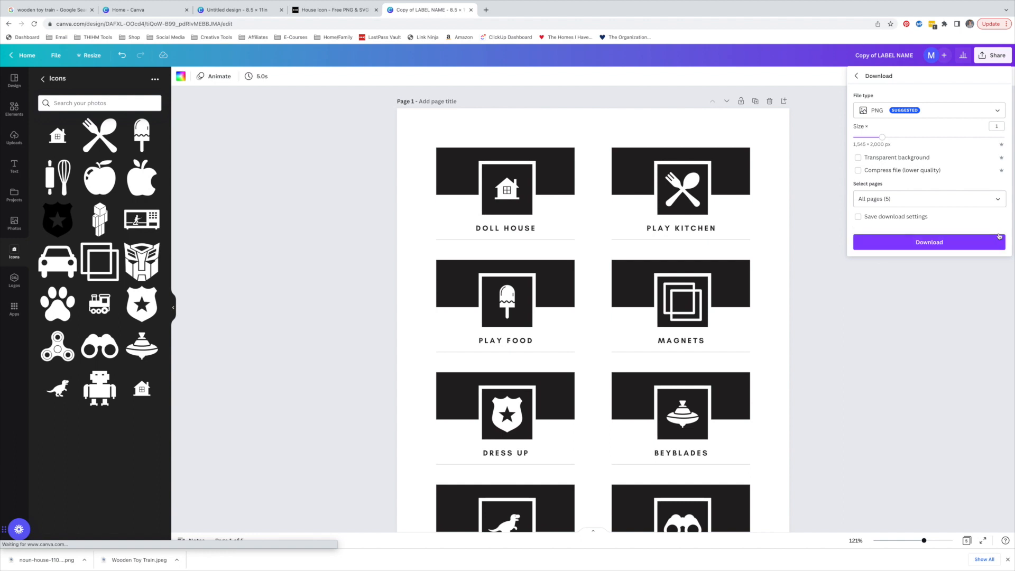
{"action": "left_click", "coordinate": [999, 112]}
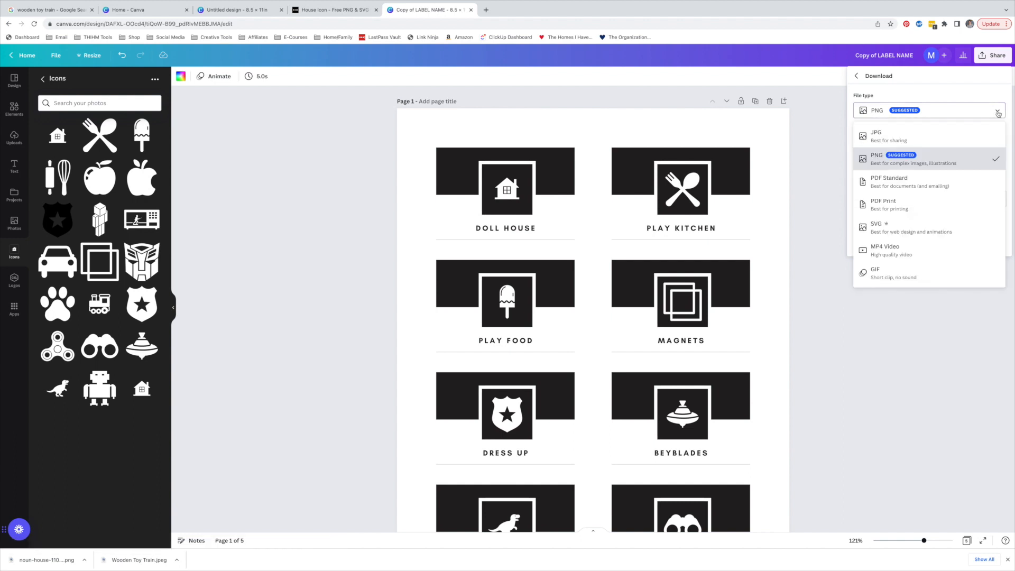
{"action": "left_click", "coordinate": [893, 183]}
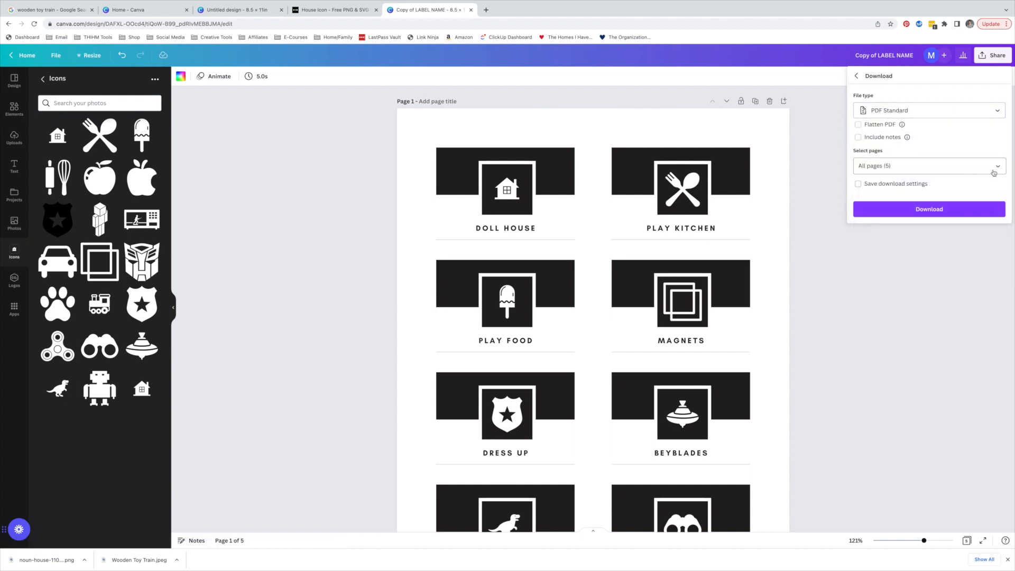
Limit the download to pages 1 and 2 and download the PDF.
{"action": "left_click", "coordinate": [988, 170]}
{"action": "left_click", "coordinate": [997, 189]}
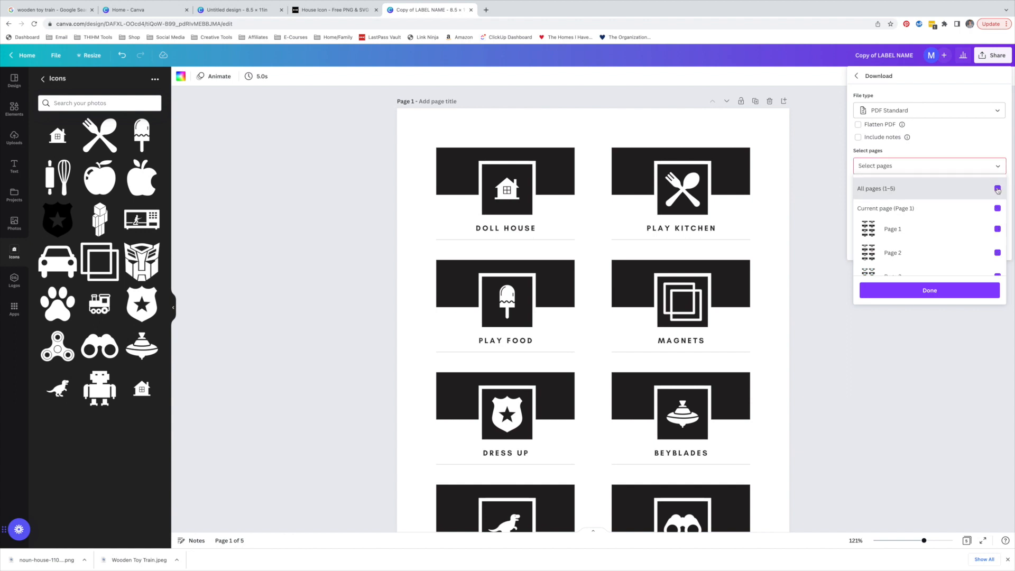
{"action": "left_click", "coordinate": [997, 230]}
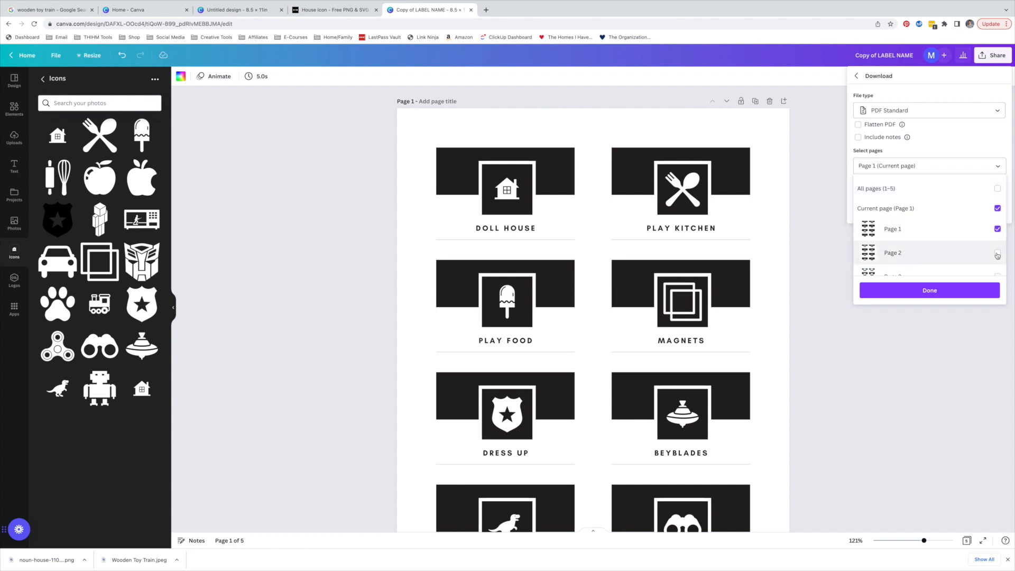
{"action": "left_click", "coordinate": [954, 294]}
{"action": "left_click", "coordinate": [929, 210]}
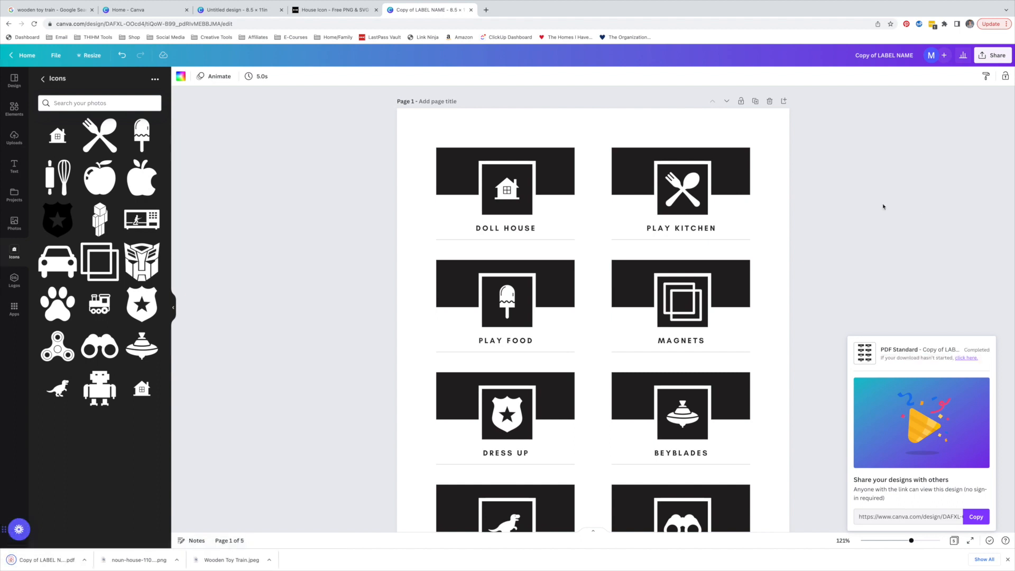
Open the downloaded label PDF in the browser and look over both pages.
{"action": "left_click", "coordinate": [30, 561]}
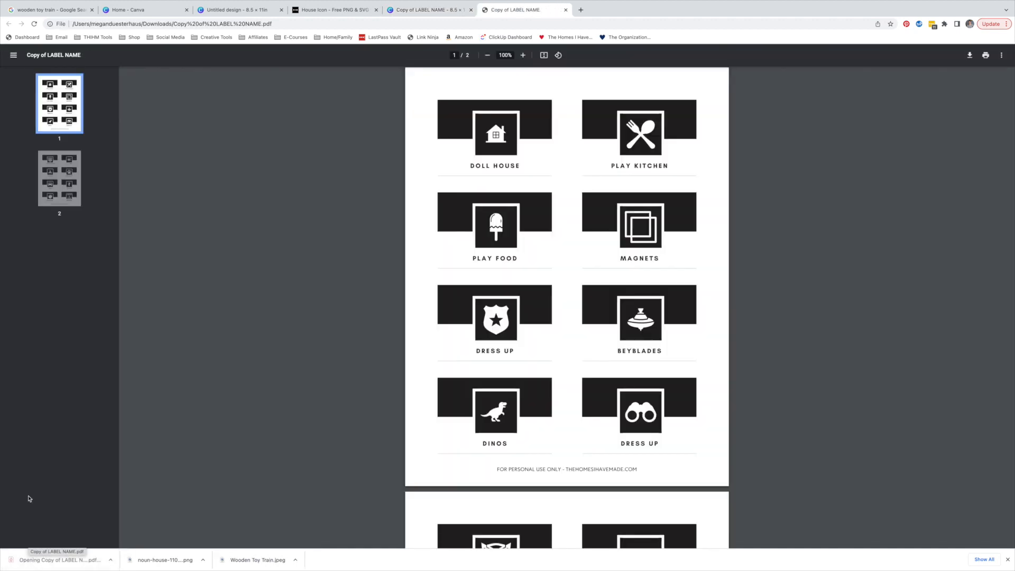
{"action": "scroll", "coordinate": [494, 383], "scroll_direction": "down", "scroll_amount": 7}
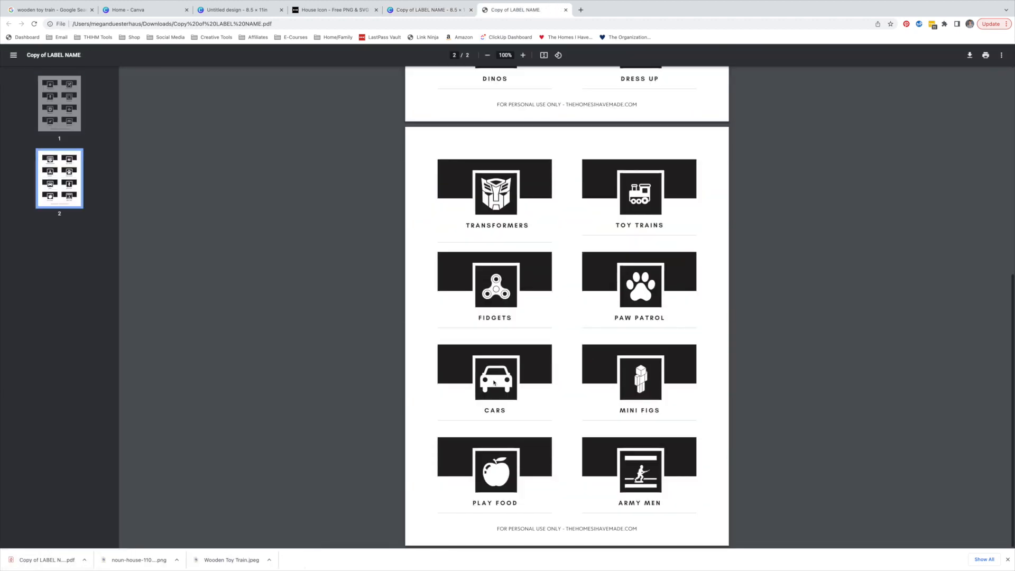
{"action": "scroll", "coordinate": [495, 383], "scroll_direction": "up", "scroll_amount": 7}
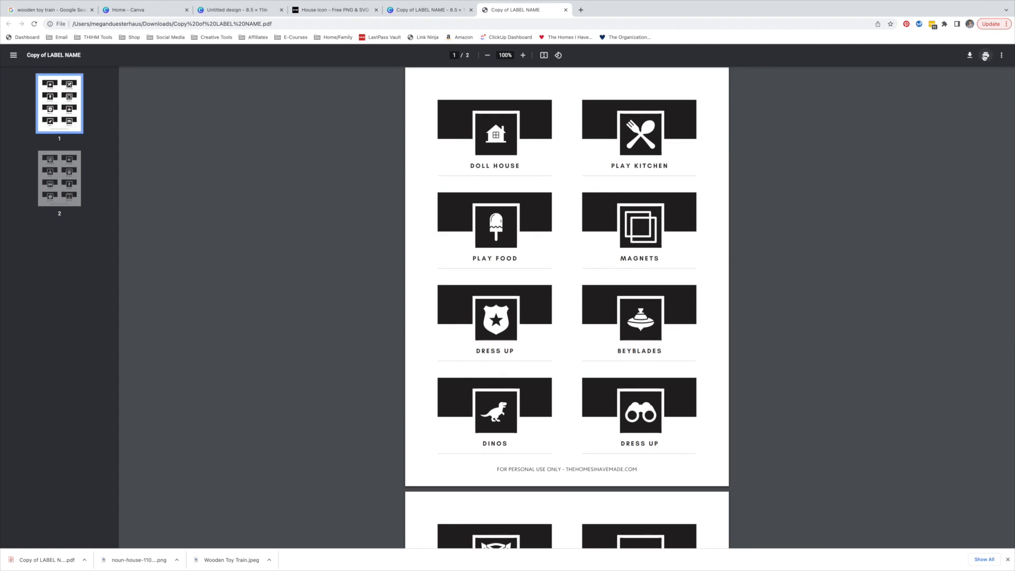
Print all pages of the label PDF after expanding the extra print settings to check paper size and scale.
{"action": "left_click", "coordinate": [985, 55]}
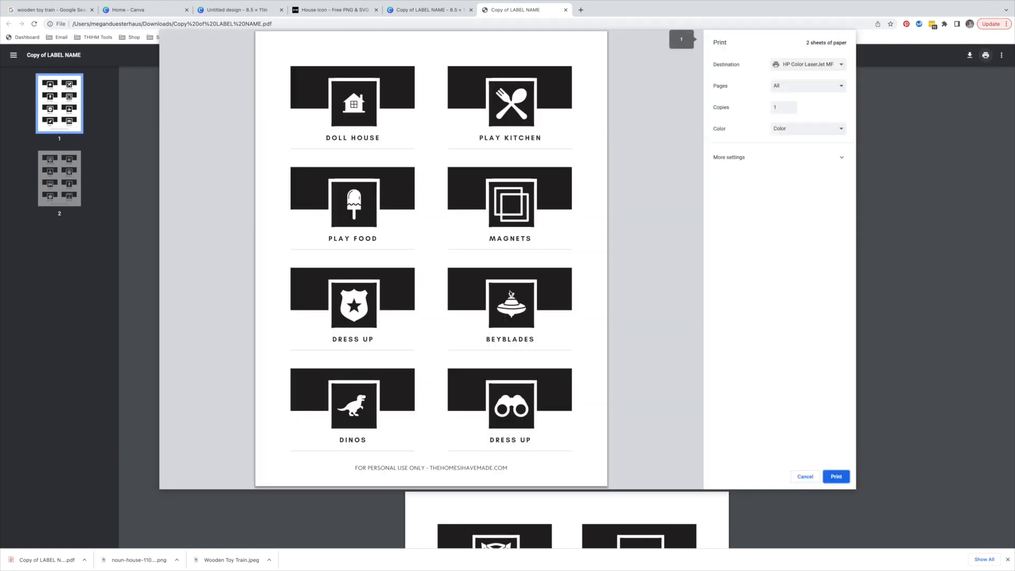
{"action": "left_click", "coordinate": [835, 157]}
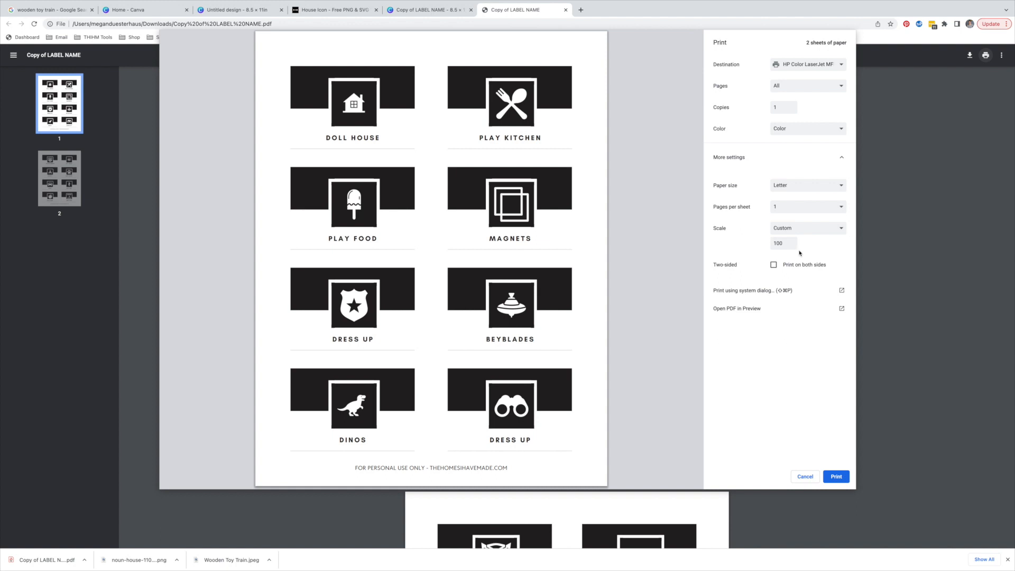
{"action": "left_click", "coordinate": [835, 477]}
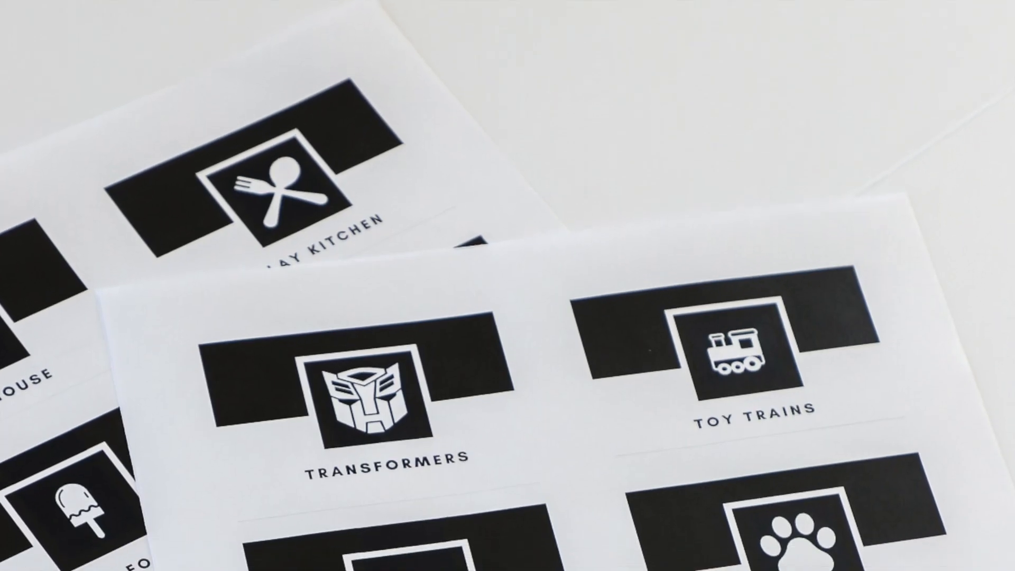